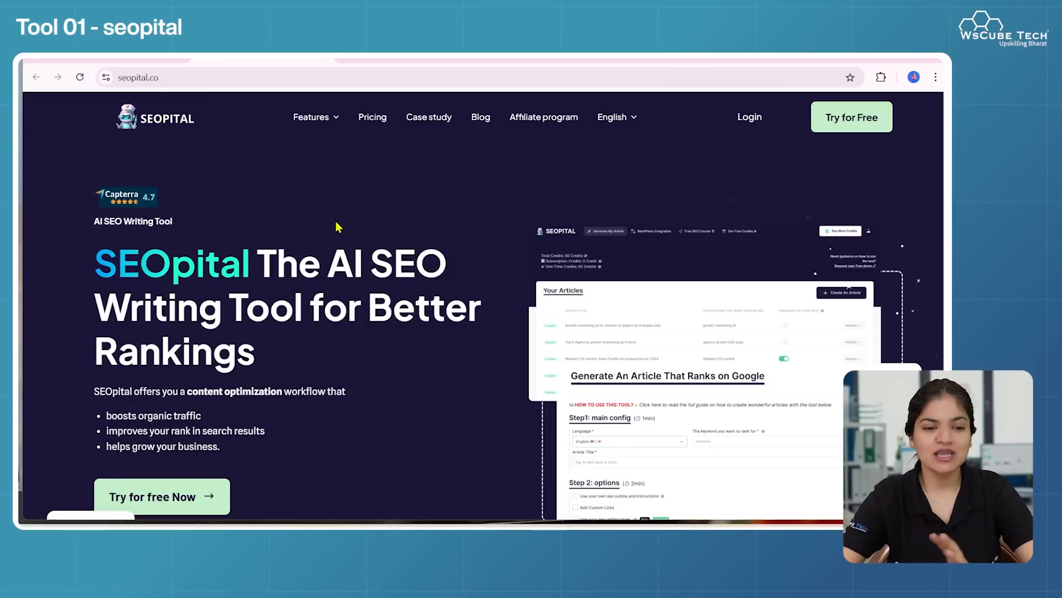
Switch from the SEOpital homepage to the already open content generation page of the SEOpital app.
{"action": "scroll", "coordinate": [338, 227], "scroll_direction": "down", "scroll_amount": 1}
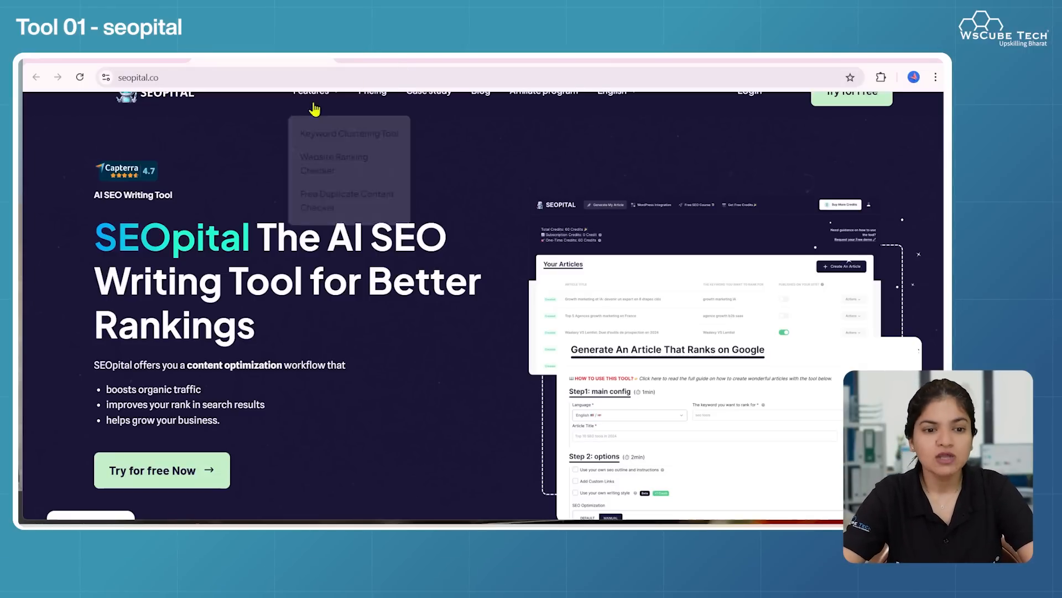
{"action": "scroll", "coordinate": [249, 272], "scroll_direction": "down", "scroll_amount": 2}
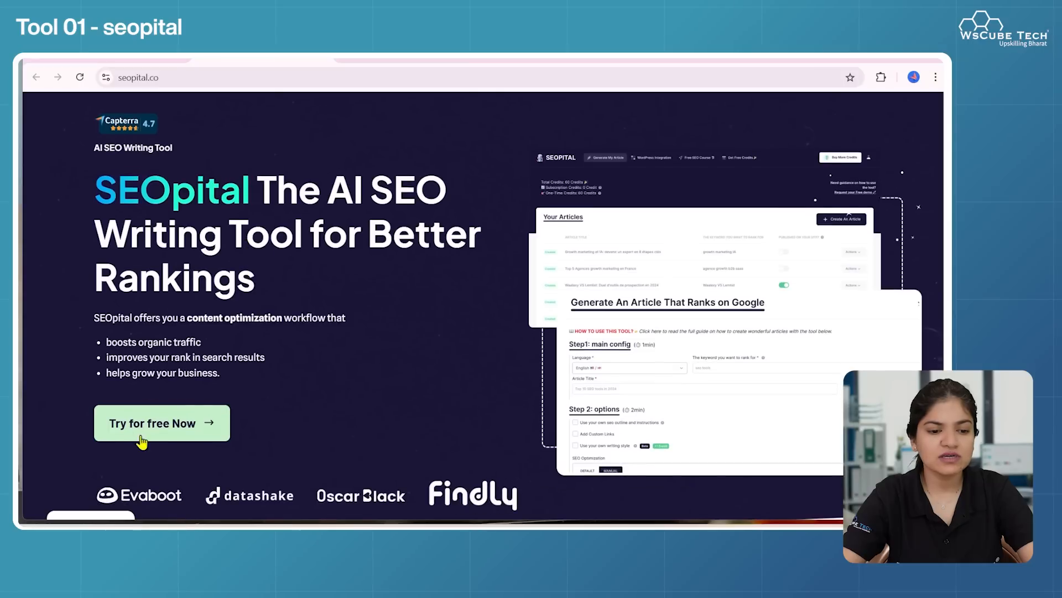
{"action": "left_click", "coordinate": [414, 58]}
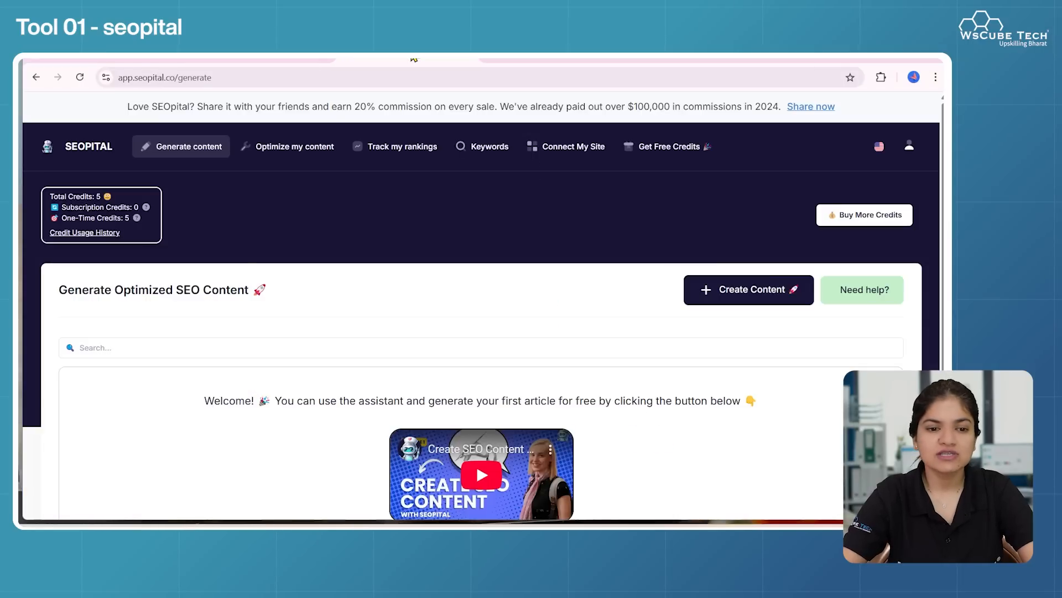
Look over the content generation page and review the credit purchase plans, closing the plans overview again.
{"action": "scroll", "coordinate": [242, 274], "scroll_direction": "down", "scroll_amount": 3}
{"action": "scroll", "coordinate": [241, 274], "scroll_direction": "up", "scroll_amount": 3}
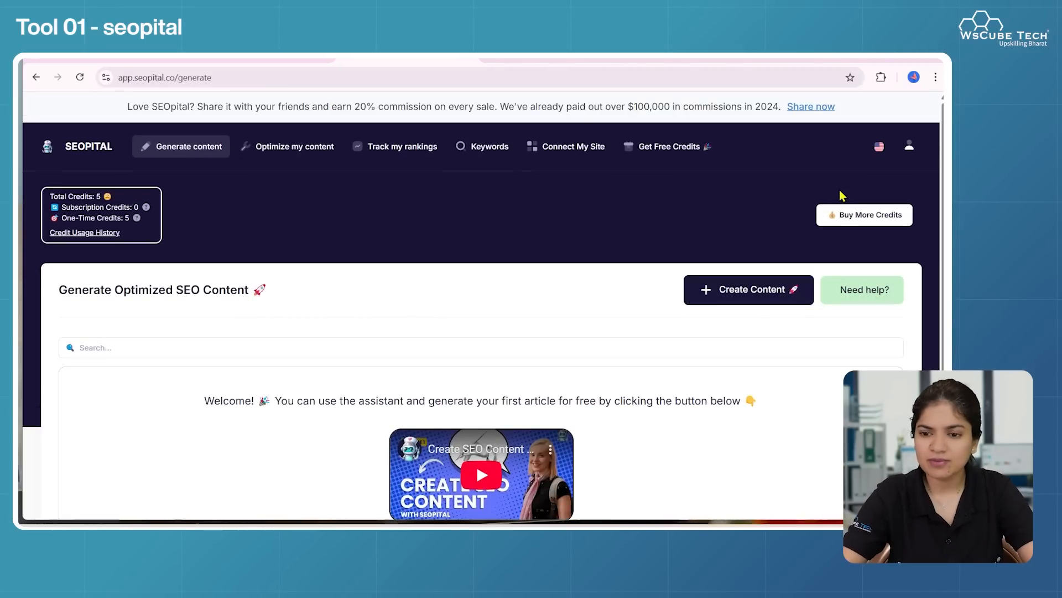
{"action": "left_click", "coordinate": [851, 218]}
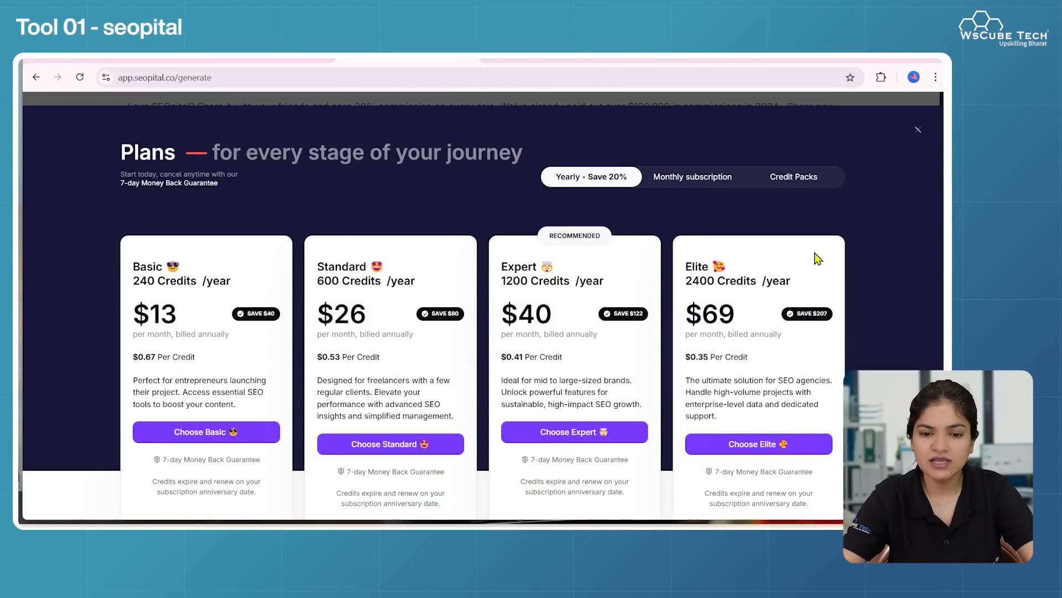
{"action": "left_click", "coordinate": [917, 133]}
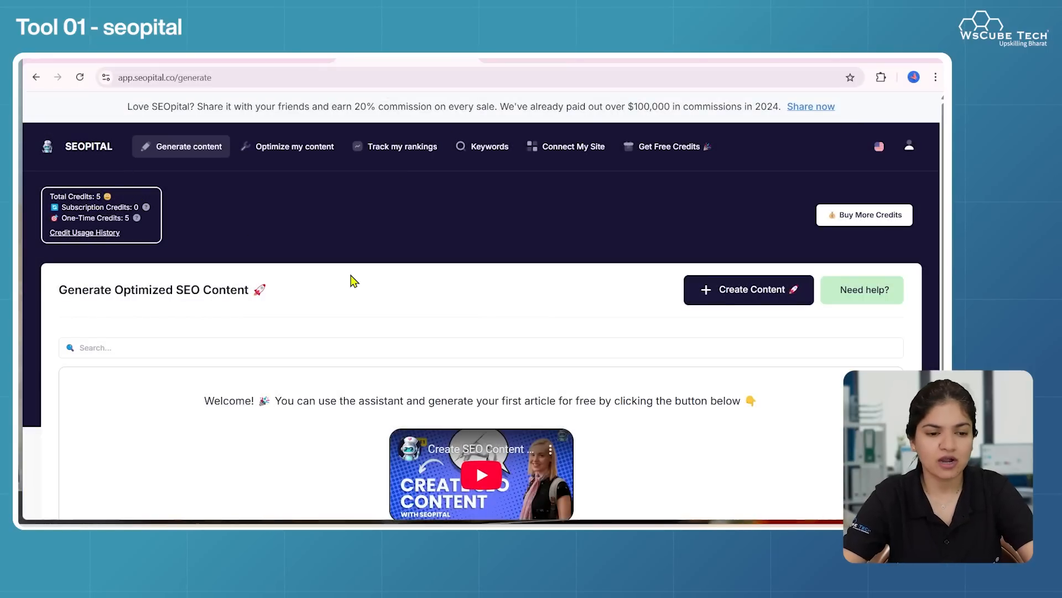
{"action": "scroll", "coordinate": [351, 280], "scroll_direction": "down", "scroll_amount": 2}
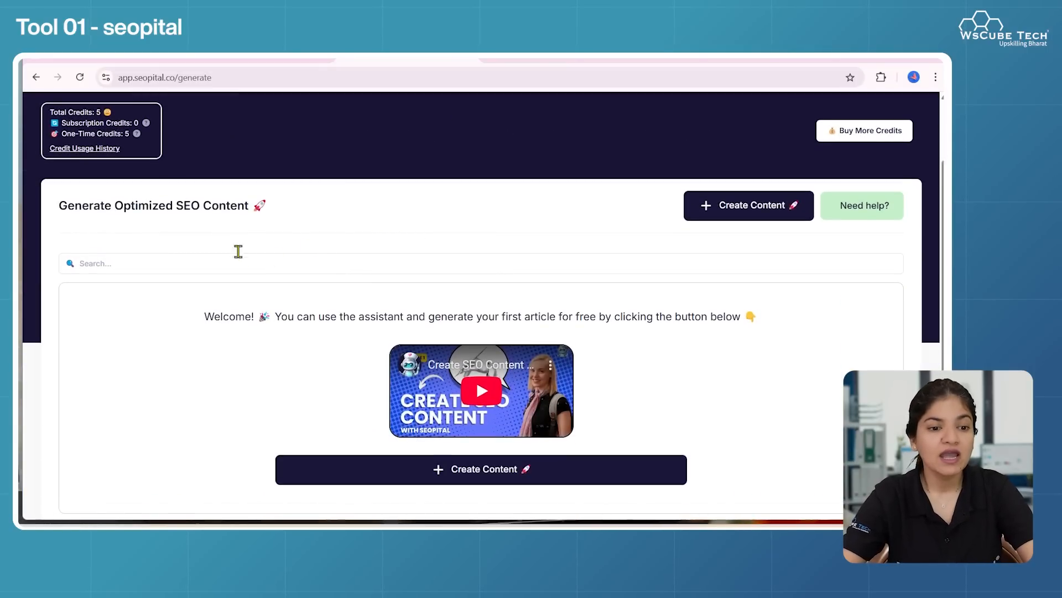
{"action": "scroll", "coordinate": [255, 207], "scroll_direction": "up", "scroll_amount": 1}
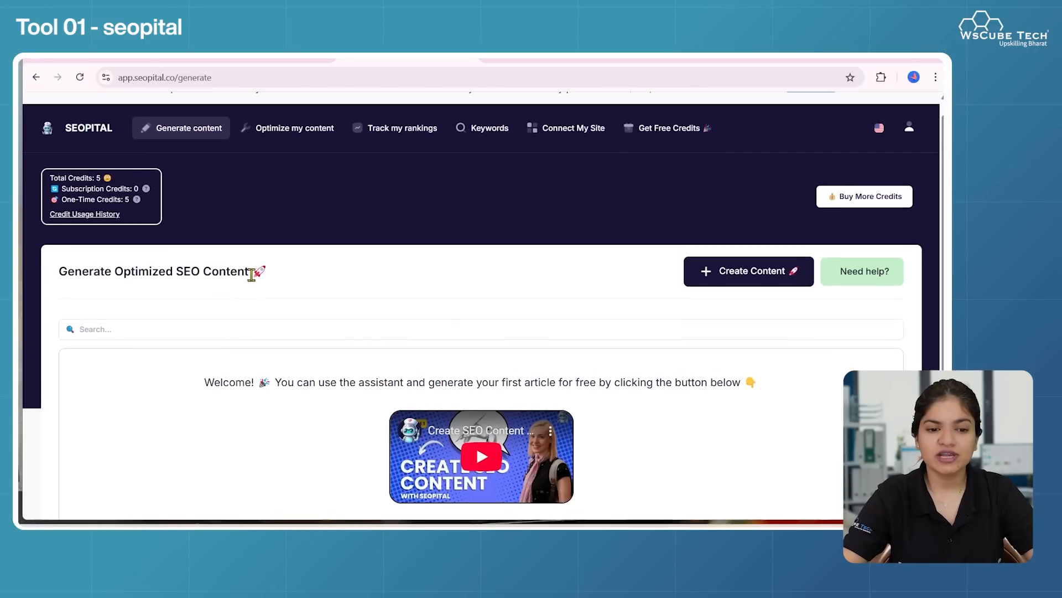
{"action": "left_click_drag", "start_coordinate": [255, 272], "coordinate": [23, 264]}
{"action": "left_click", "coordinate": [230, 304]}
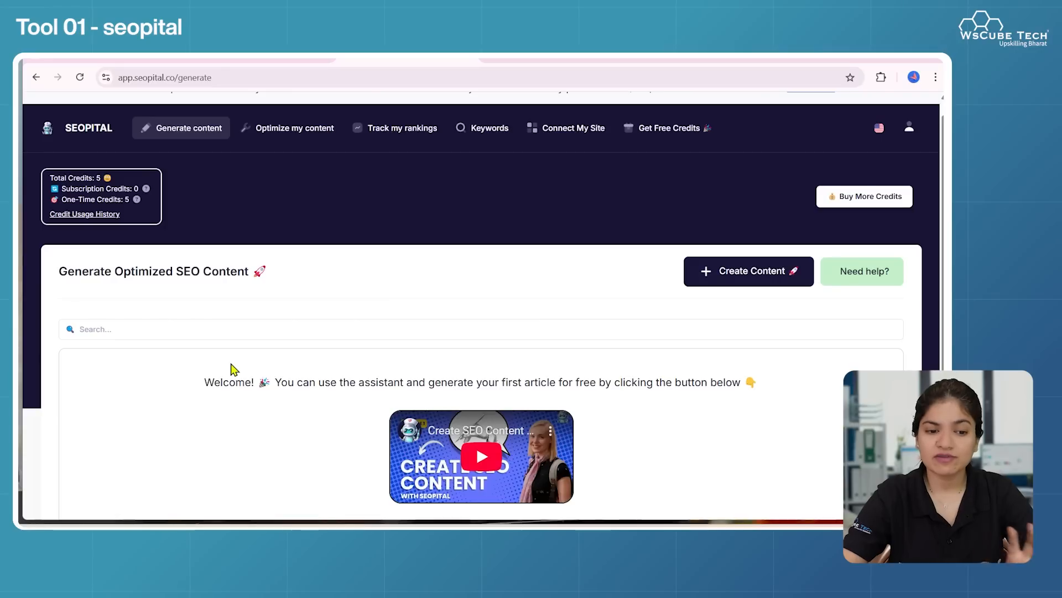
{"action": "left_click", "coordinate": [213, 329]}
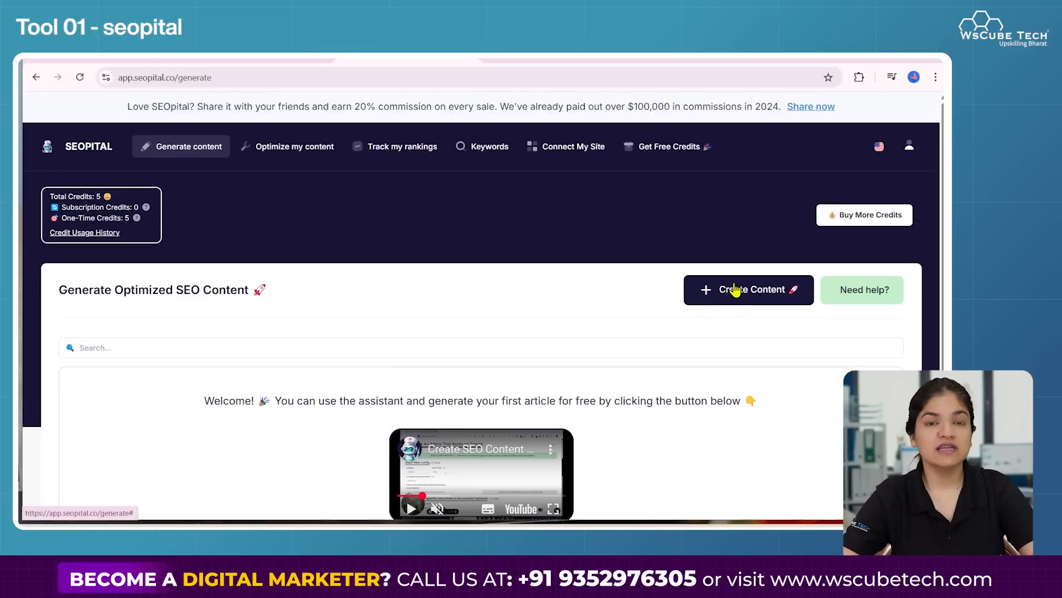
Start a new content item with the language English (India) and the content type Blog.
{"action": "left_click", "coordinate": [735, 289]}
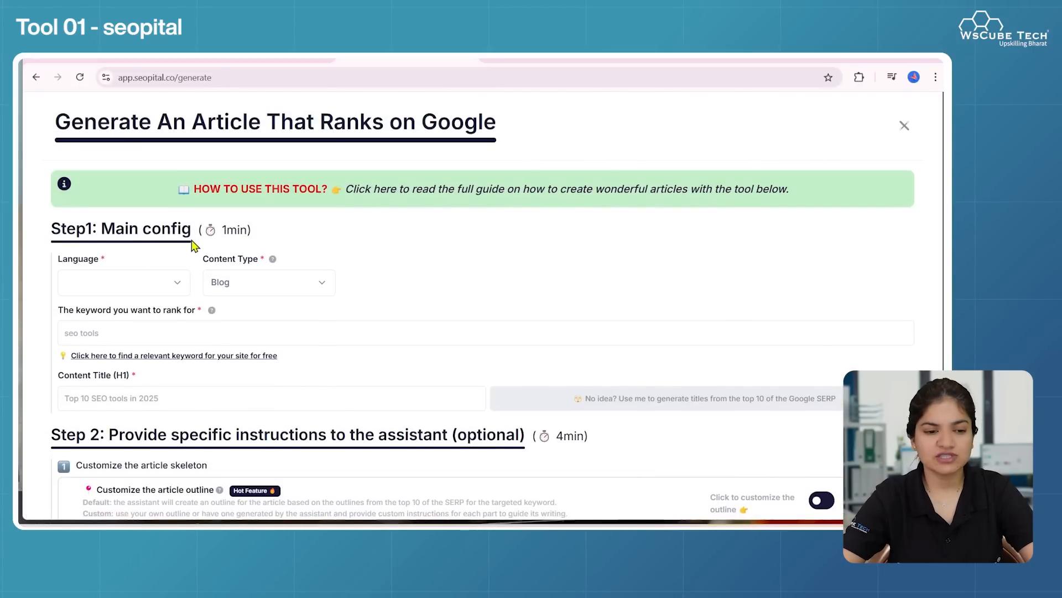
{"action": "left_click", "coordinate": [147, 288]}
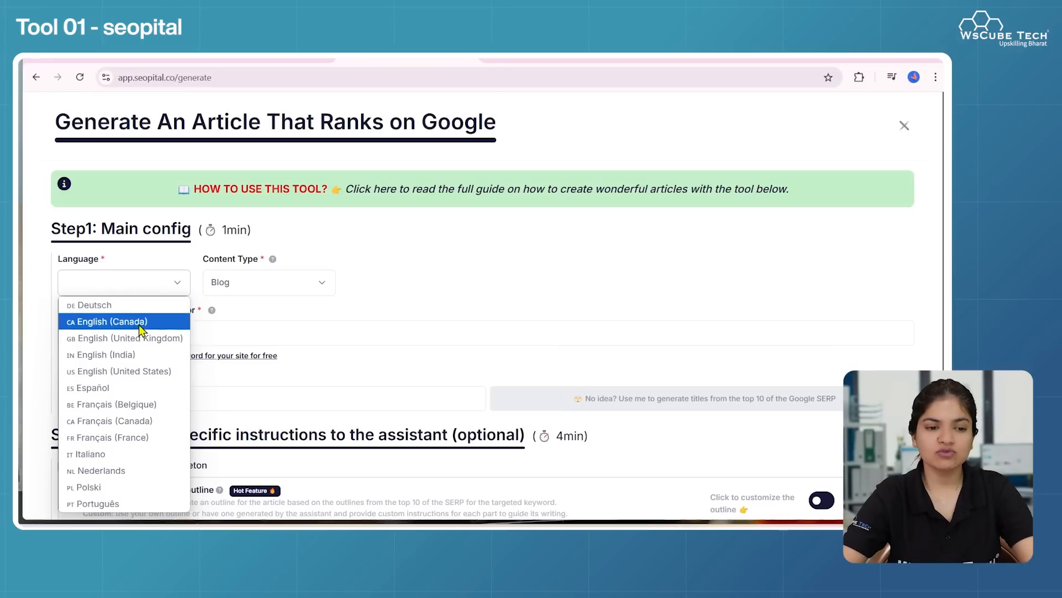
{"action": "left_click", "coordinate": [118, 355]}
{"action": "left_click", "coordinate": [272, 284]}
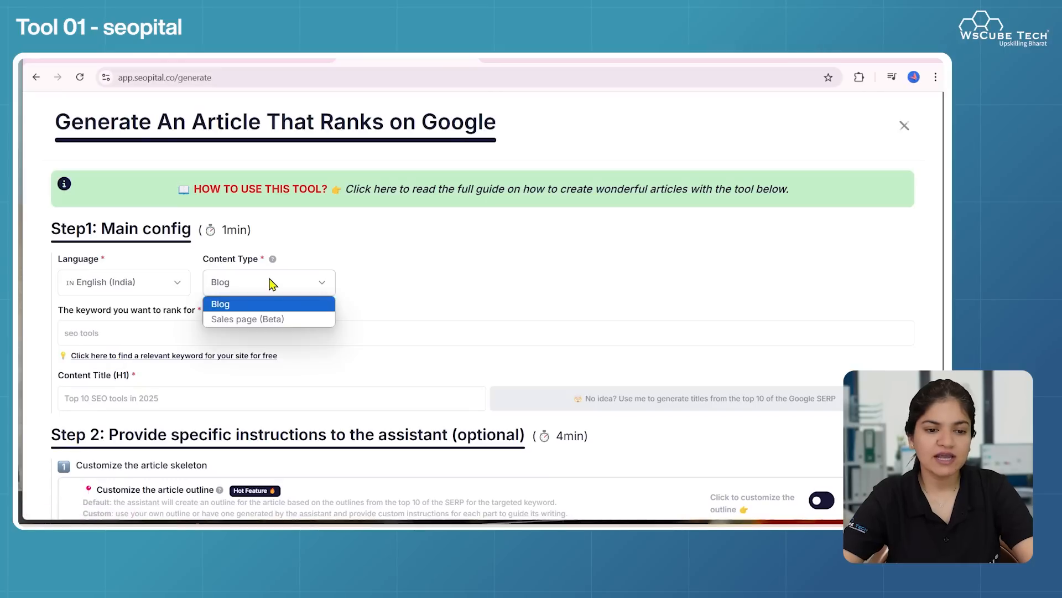
{"action": "left_click", "coordinate": [260, 305]}
Enter "Best Ai tools for SEO" as the keyword the article should rank for.
{"action": "scroll", "coordinate": [246, 312], "scroll_direction": "down", "scroll_amount": 1}
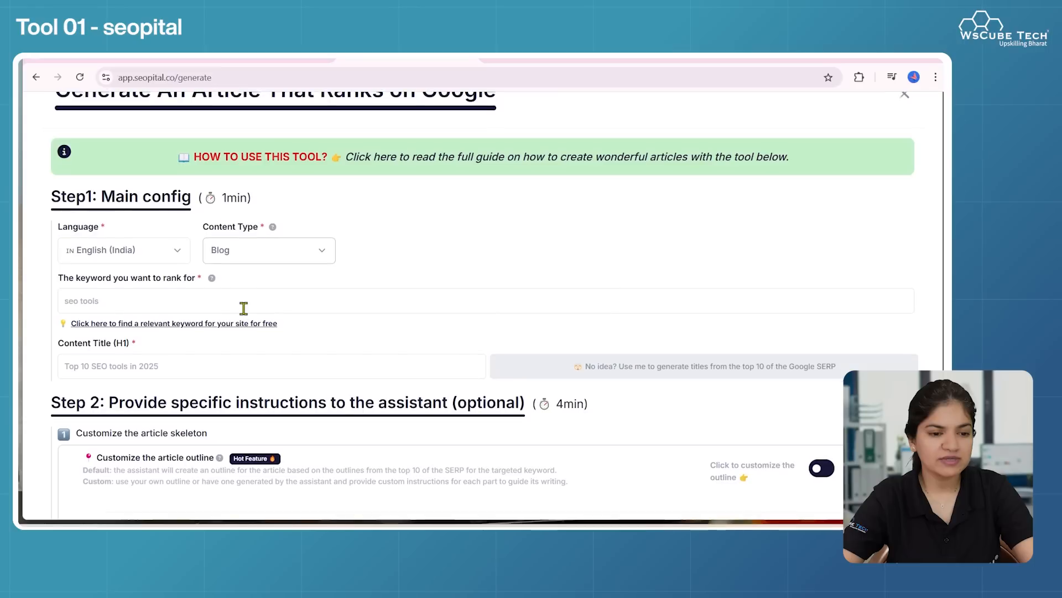
{"action": "left_click", "coordinate": [193, 303]}
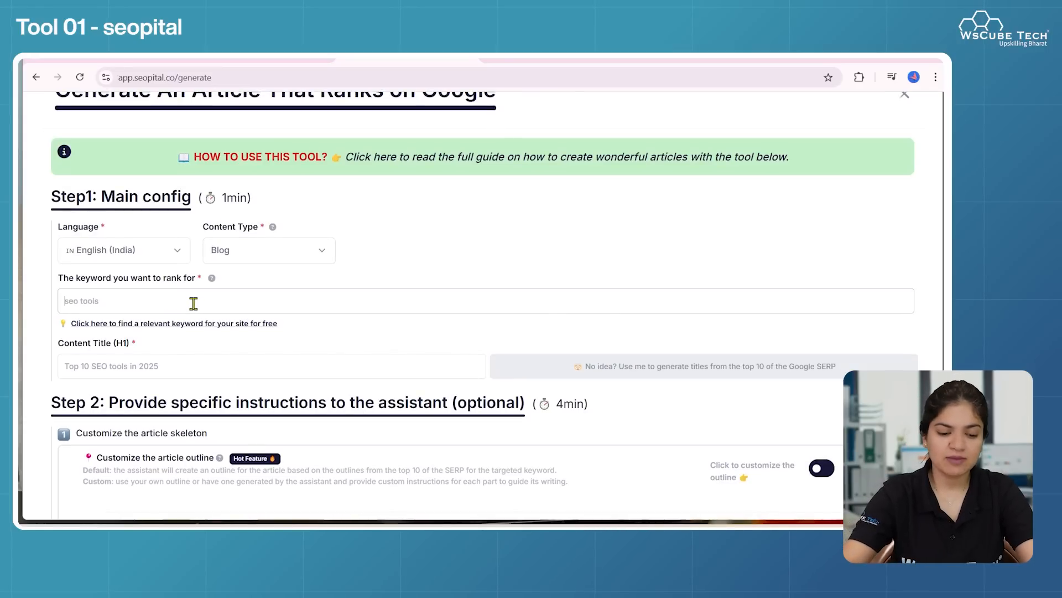
{"action": "type", "text": "Best Ai tools for SEO"}
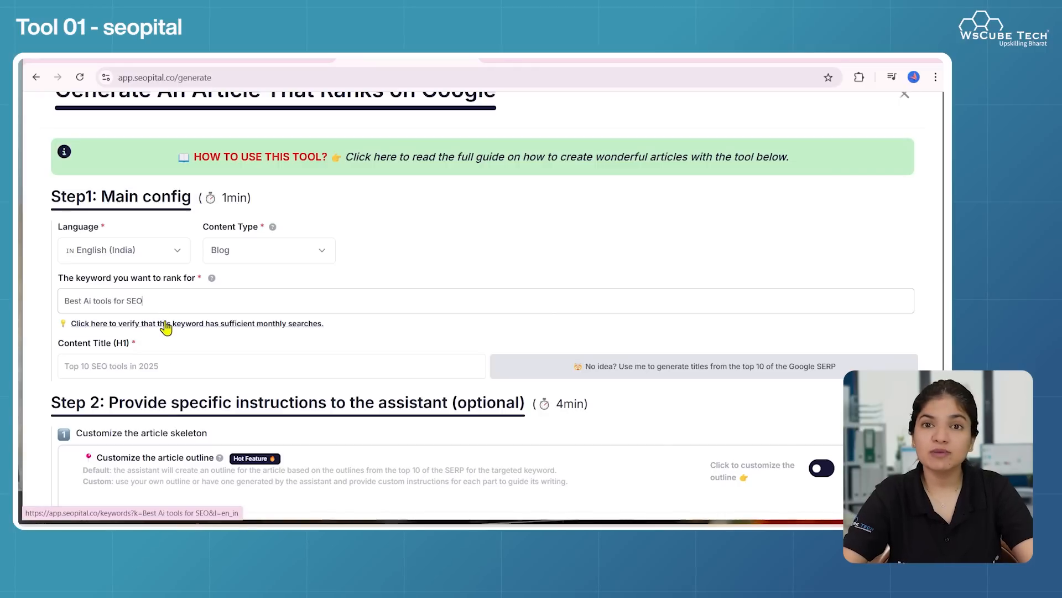
Enter "Top 10 Ai Tools for SEO" as the content title (H1) of the article.
{"action": "left_click", "coordinate": [125, 366]}
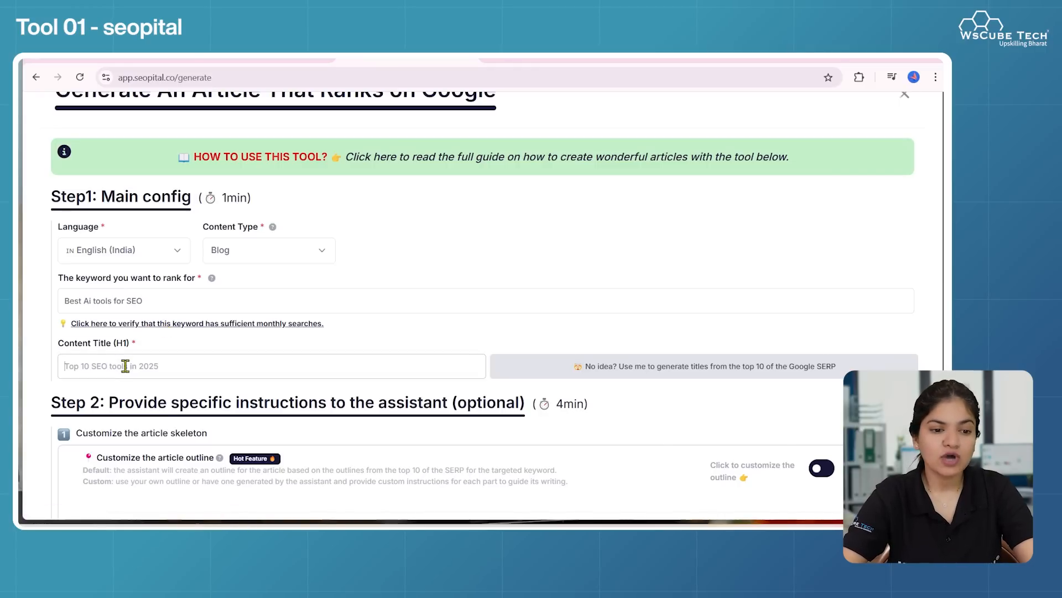
{"action": "scroll", "coordinate": [125, 366], "scroll_direction": "down", "scroll_amount": 1}
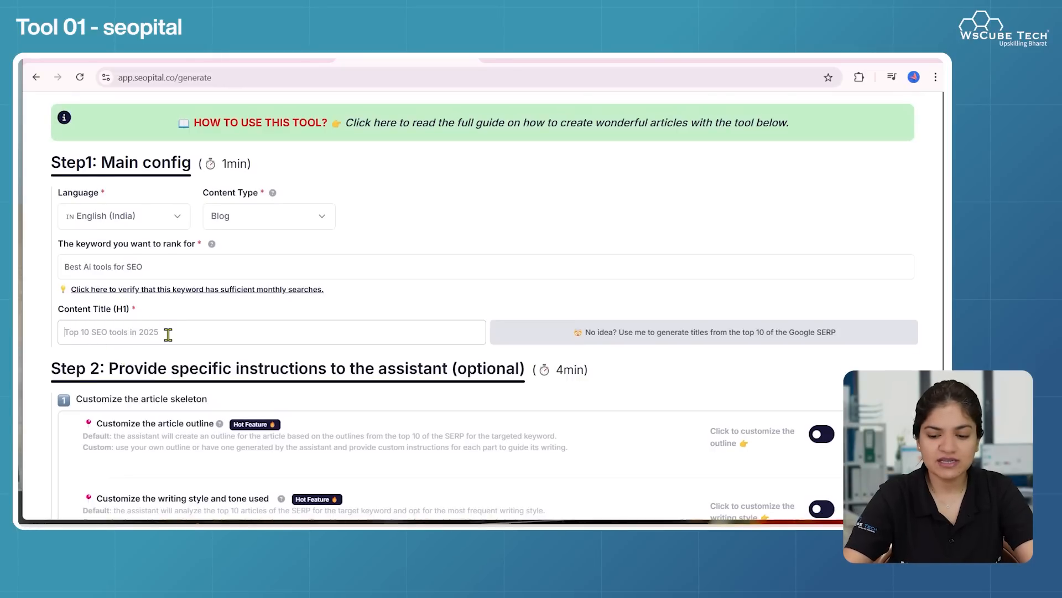
{"action": "key", "text": "Tab"}
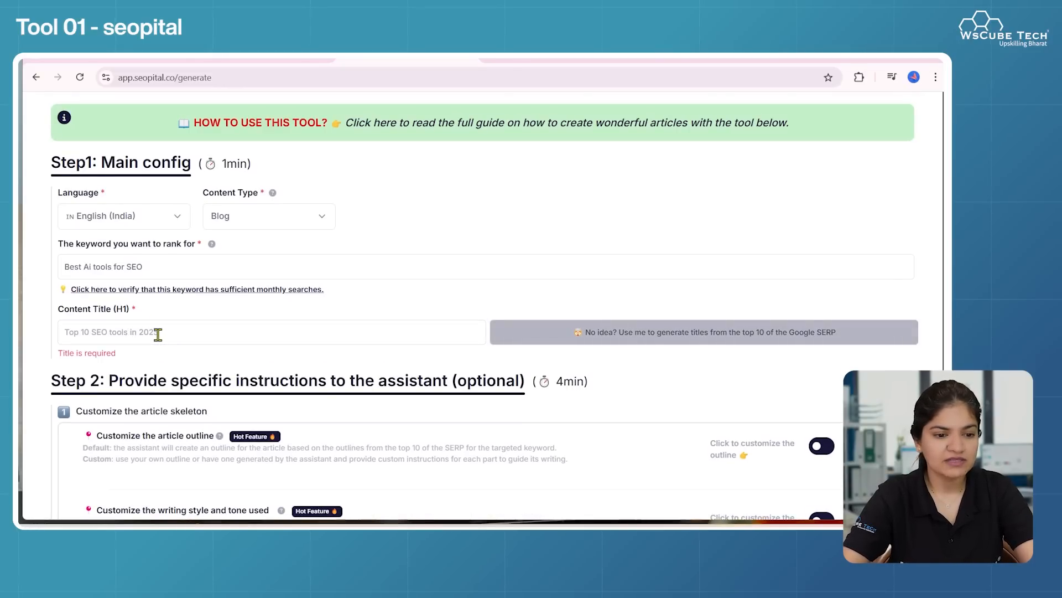
{"action": "left_click", "coordinate": [158, 334]}
{"action": "type", "text": "T"}
{"action": "type", "text": "op 10 SEO Tools"}
{"action": "key", "text": "BackSpace"}
{"action": "key", "text": "BackSpace"}
{"action": "key", "text": "BackSpace"}
{"action": "type", "text": "Ai Tools"}
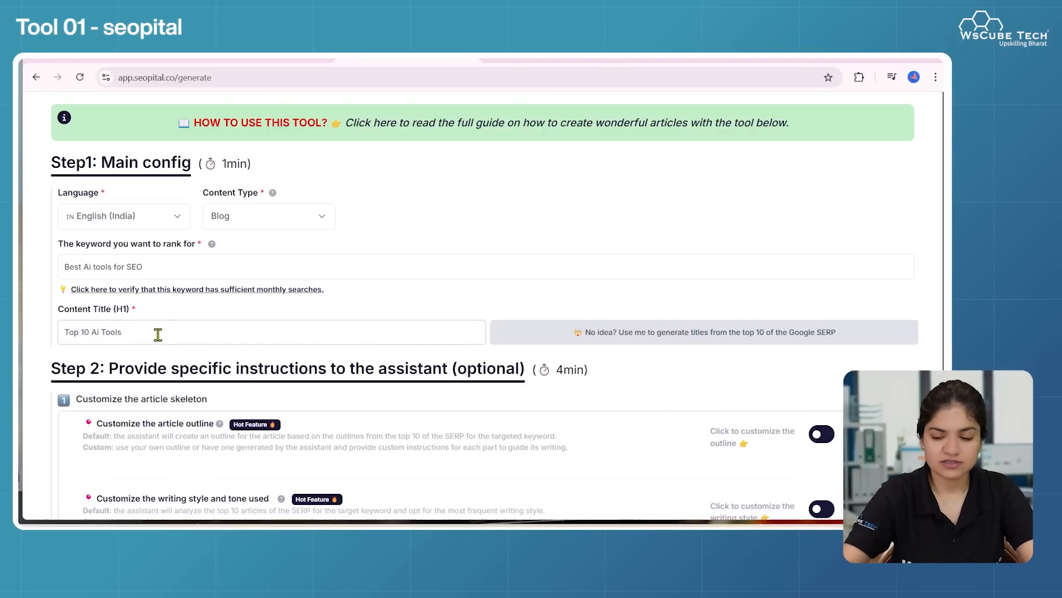
{"action": "type", "text": " for SEO"}
{"action": "scroll", "coordinate": [636, 317], "scroll_direction": "down", "scroll_amount": 1}
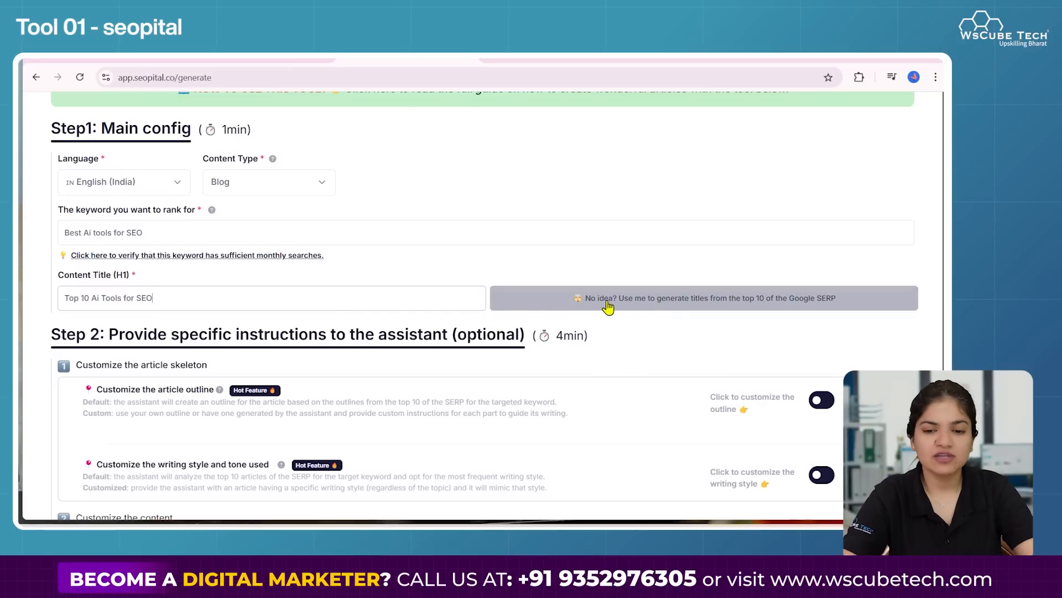
{"action": "scroll", "coordinate": [728, 305], "scroll_direction": "up", "scroll_amount": 1}
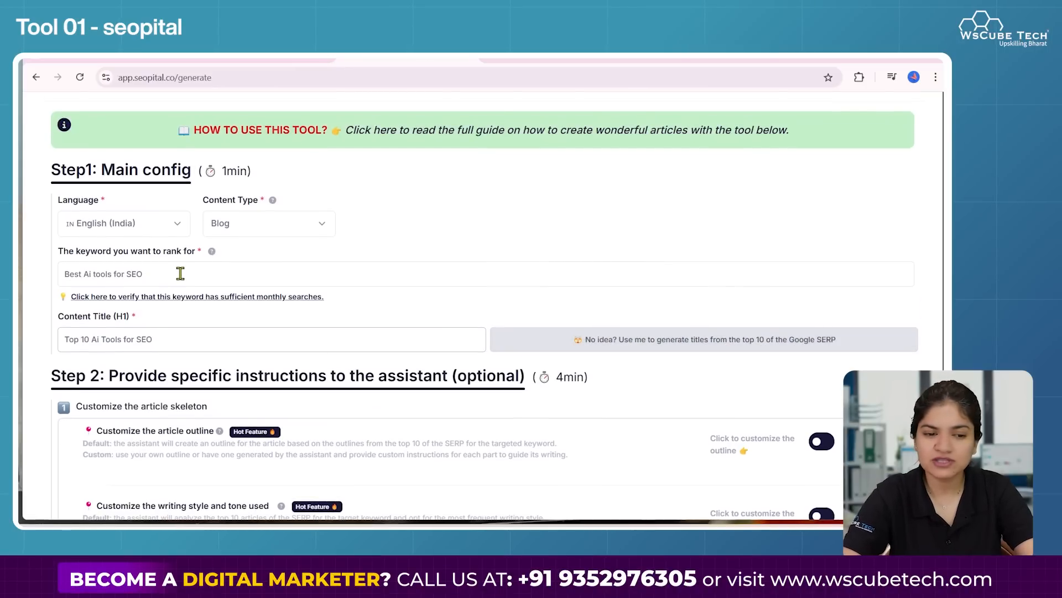
Preview the custom article outline options in the article skeleton section, leaving outline customization switched off.
{"action": "scroll", "coordinate": [178, 274], "scroll_direction": "down", "scroll_amount": 3}
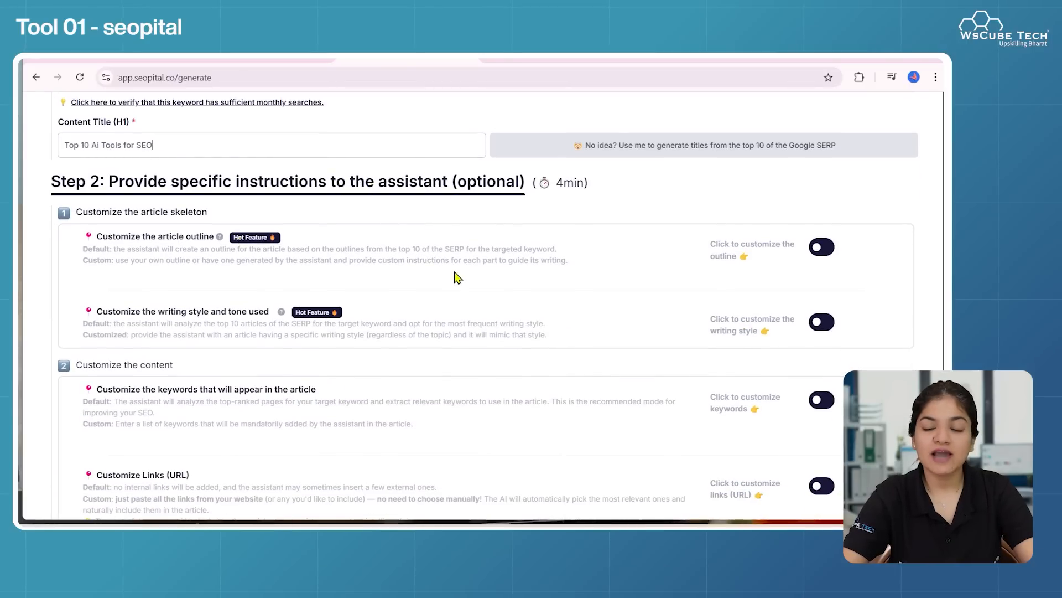
{"action": "left_click", "coordinate": [825, 247]}
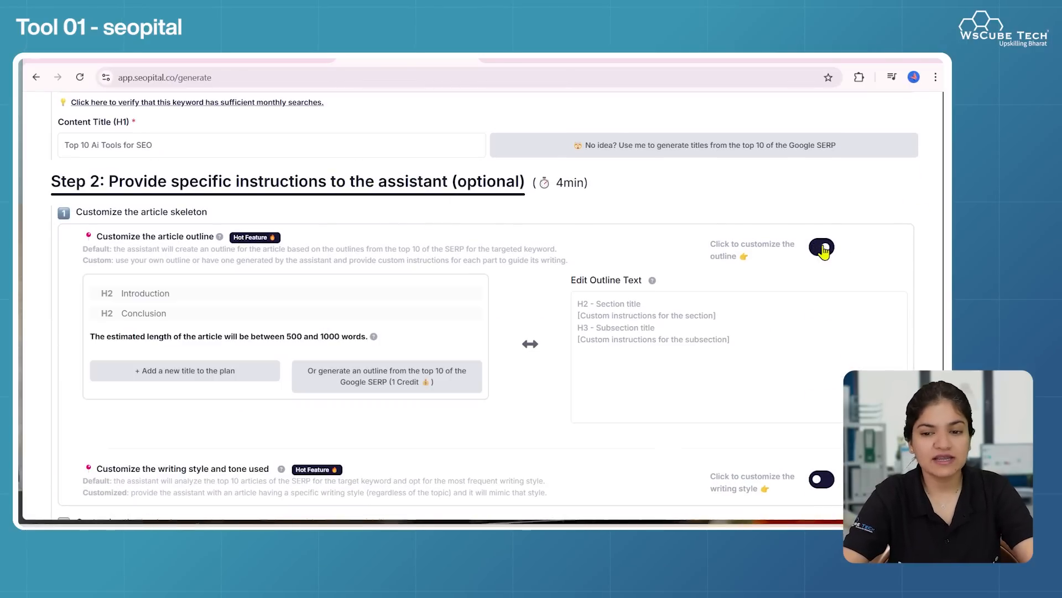
{"action": "left_click", "coordinate": [822, 250]}
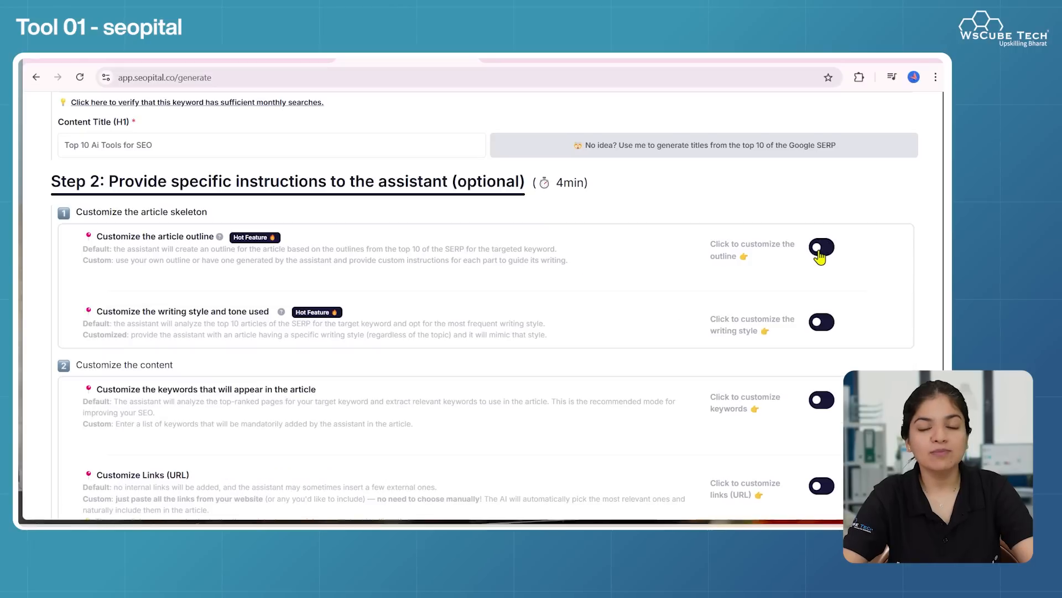
{"action": "left_click", "coordinate": [820, 251]}
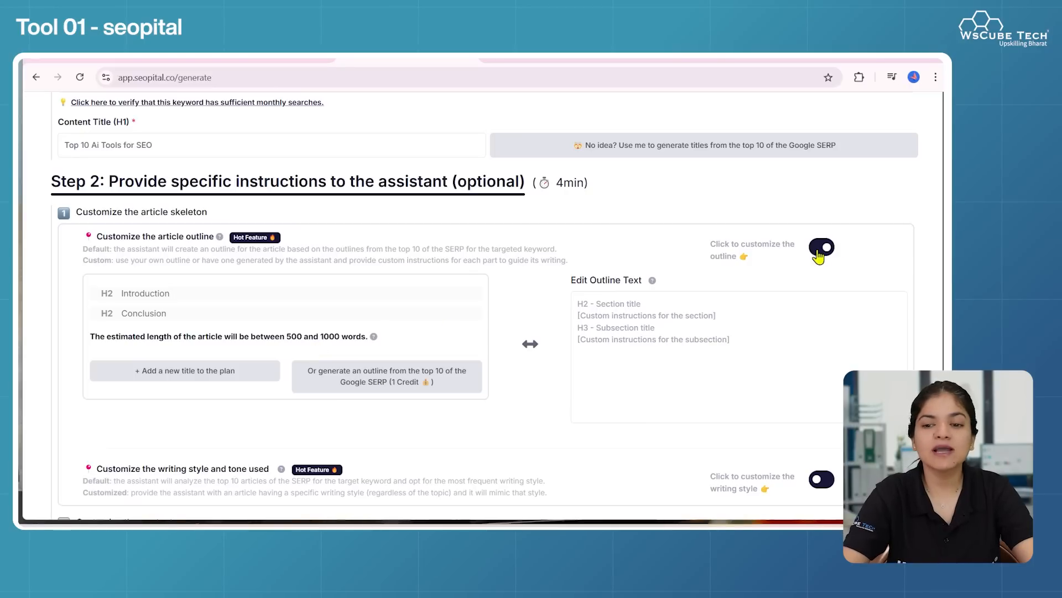
{"action": "left_click", "coordinate": [819, 253]}
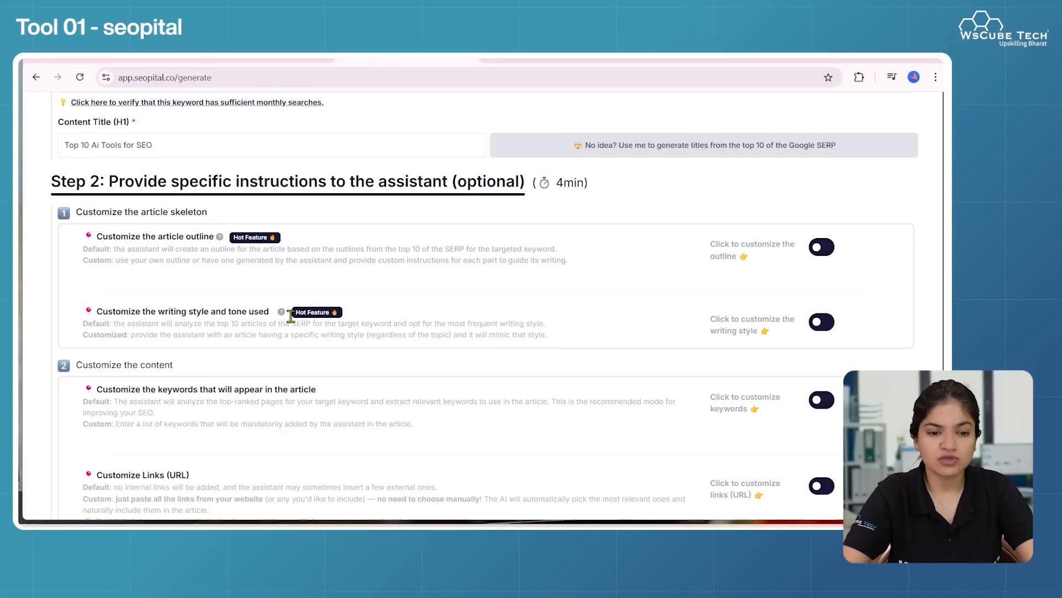
Preview the writing style and tone options, including the sample content field, and leave that customization switched off.
{"action": "scroll", "coordinate": [291, 315], "scroll_direction": "down", "scroll_amount": 1}
{"action": "left_click", "coordinate": [823, 278]}
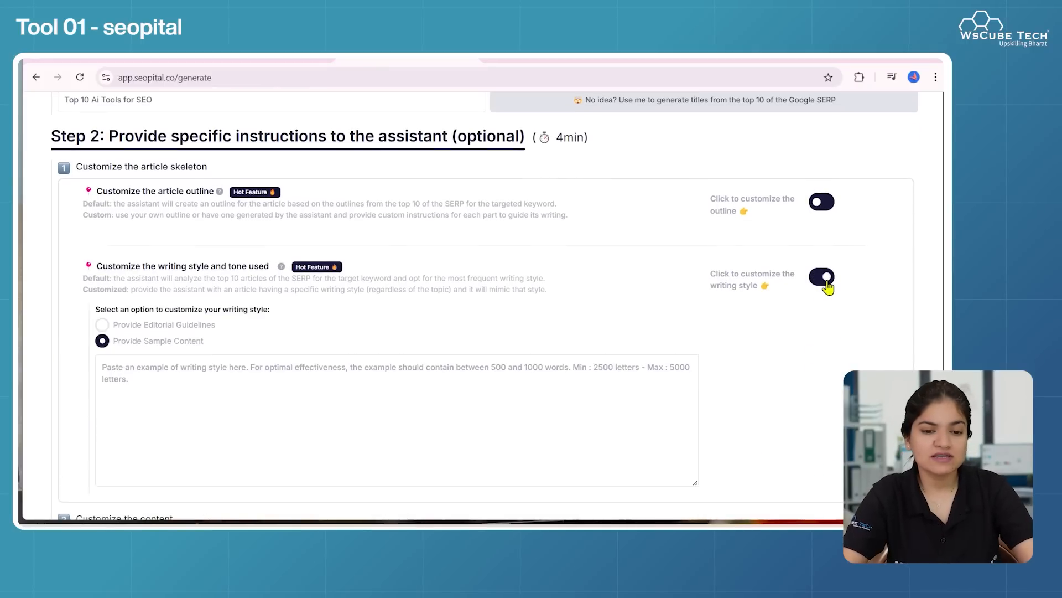
{"action": "scroll", "coordinate": [515, 303], "scroll_direction": "down", "scroll_amount": 1}
{"action": "left_click", "coordinate": [235, 327]}
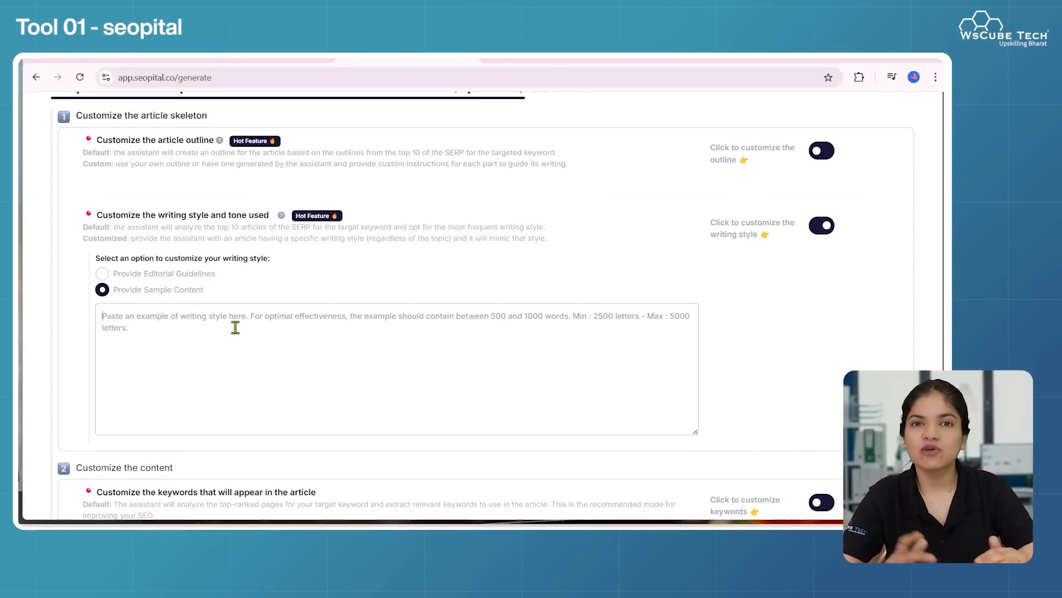
{"action": "left_click", "coordinate": [823, 237]}
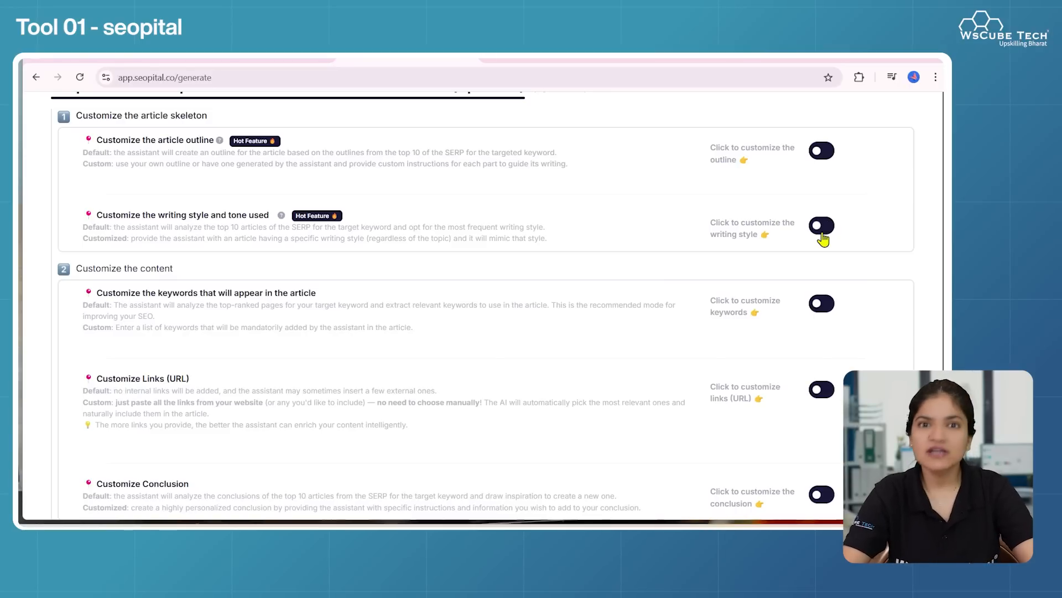
Turn on custom keywords for the article and enter "top 10 ai tools for SEO, Ai tools for seo 2025, best ai seo tools".
{"action": "scroll", "coordinate": [604, 275], "scroll_direction": "down", "scroll_amount": 1}
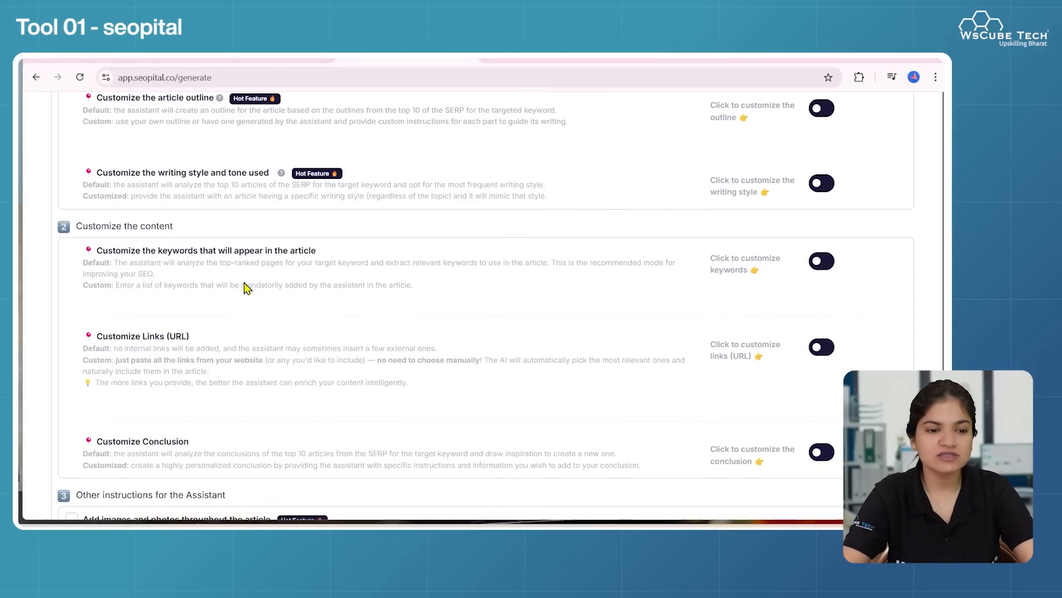
{"action": "left_click", "coordinate": [822, 261]}
{"action": "left_click", "coordinate": [253, 318]}
{"action": "type", "text": "to"}
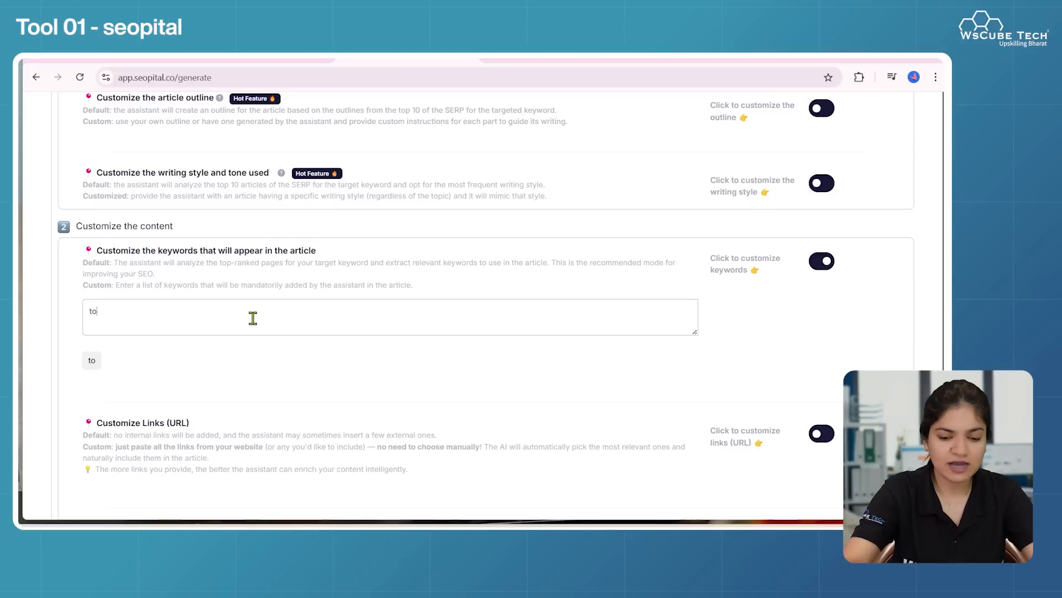
{"action": "type", "text": "p 10 a"}
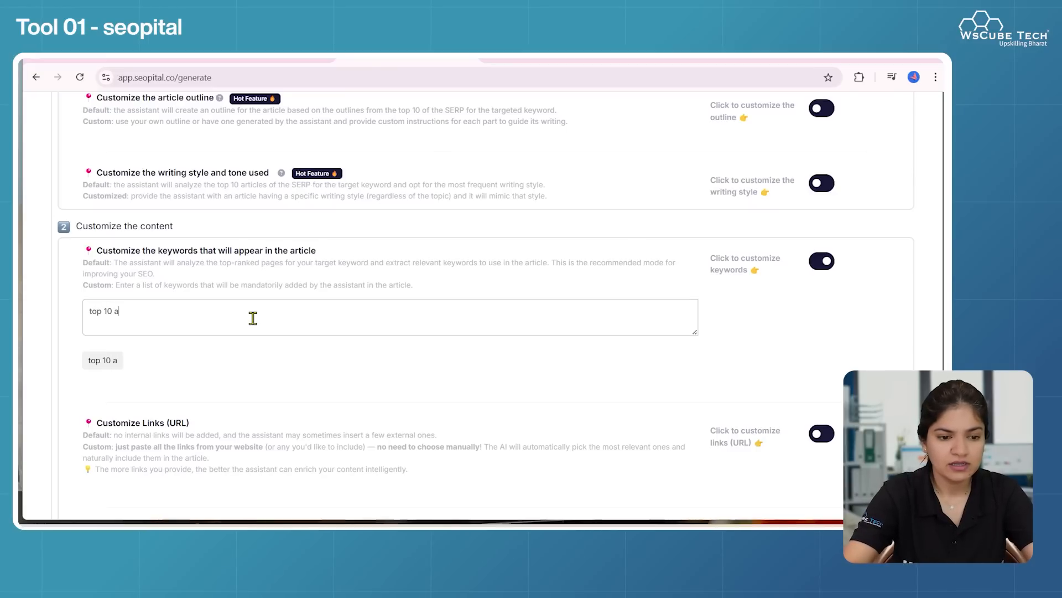
{"action": "type", "text": "i tools "}
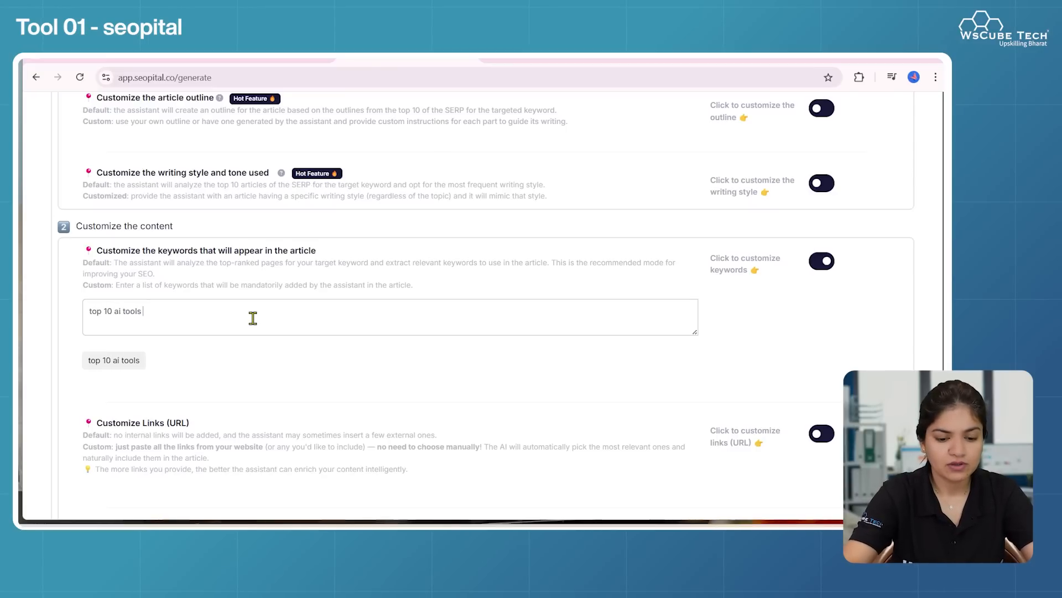
{"action": "type", "text": "for SEO,"}
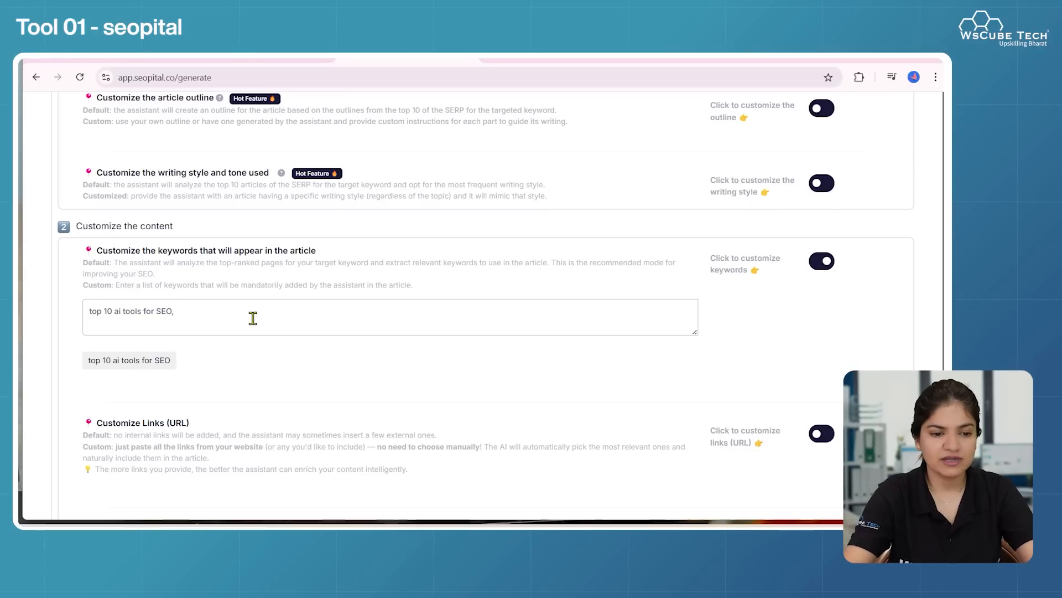
{"action": "type", "text": " Ai tools for seo 20"}
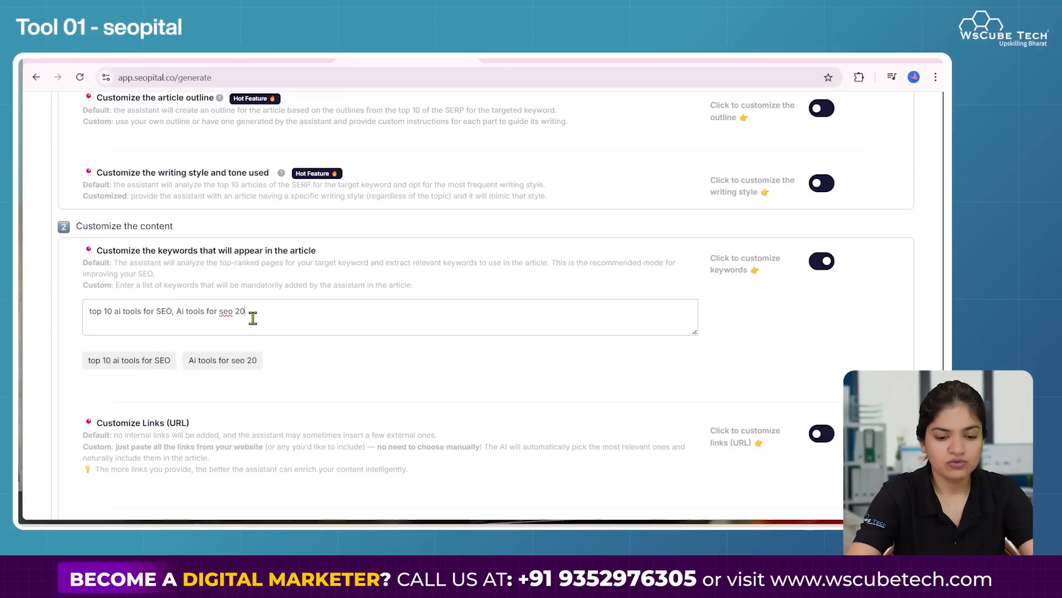
{"action": "type", "text": "25,"}
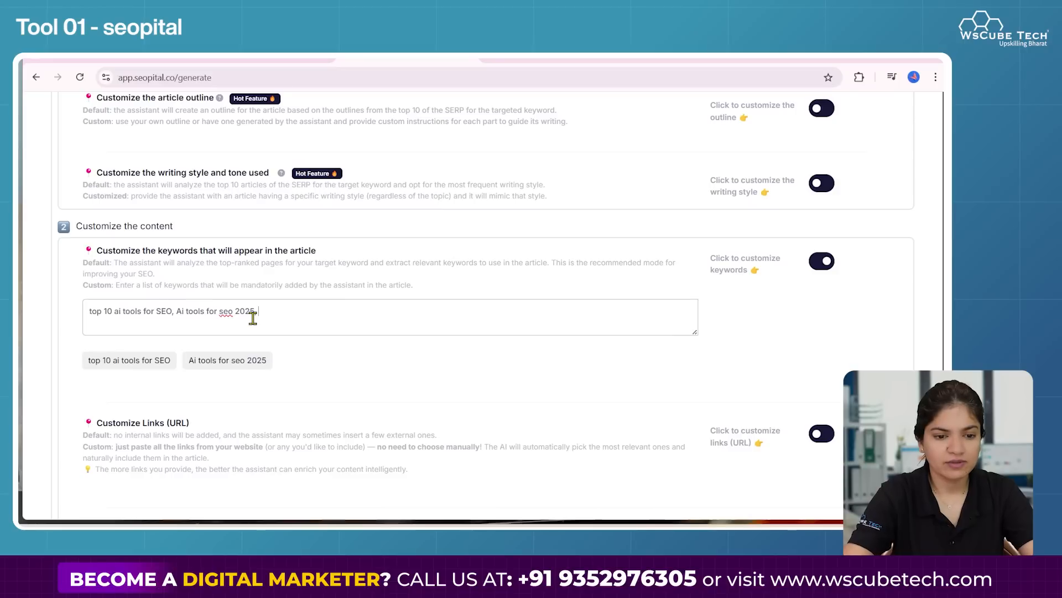
{"action": "type", "text": " best ai seo tools"}
Generate the article with default links and conclusion, leaving images, FAQ and bold/italic styling off, and dismiss the notice.
{"action": "scroll", "coordinate": [417, 360], "scroll_direction": "down", "scroll_amount": 3}
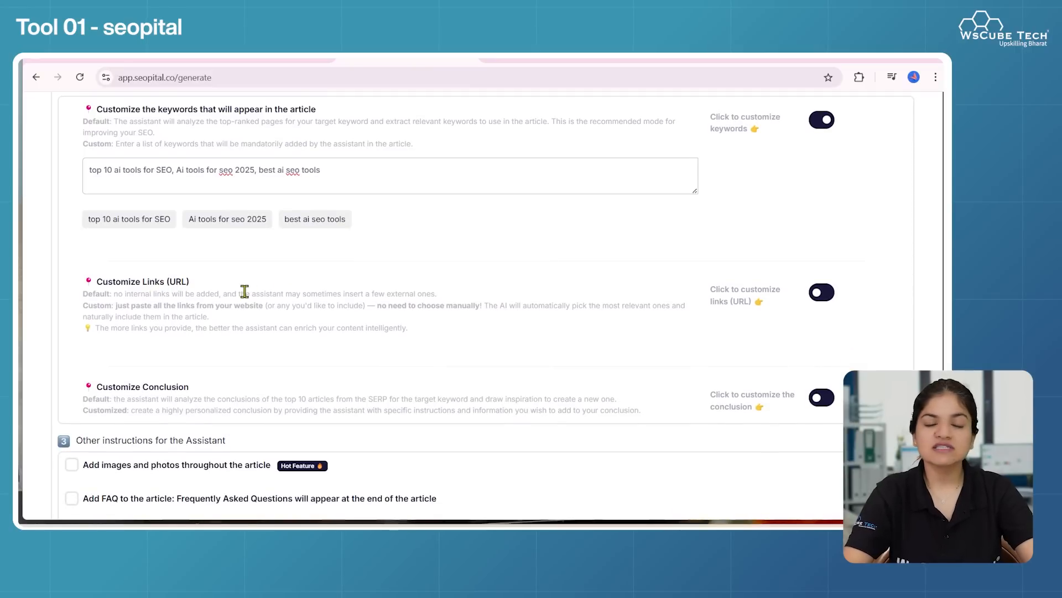
{"action": "scroll", "coordinate": [489, 344], "scroll_direction": "down", "scroll_amount": 2}
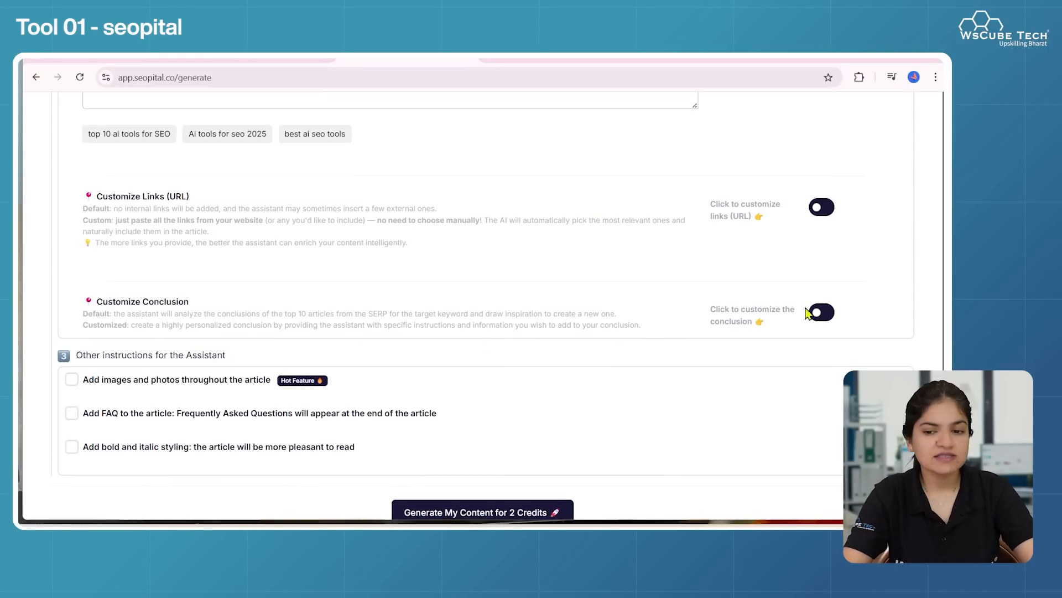
{"action": "scroll", "coordinate": [553, 321], "scroll_direction": "down", "scroll_amount": 1}
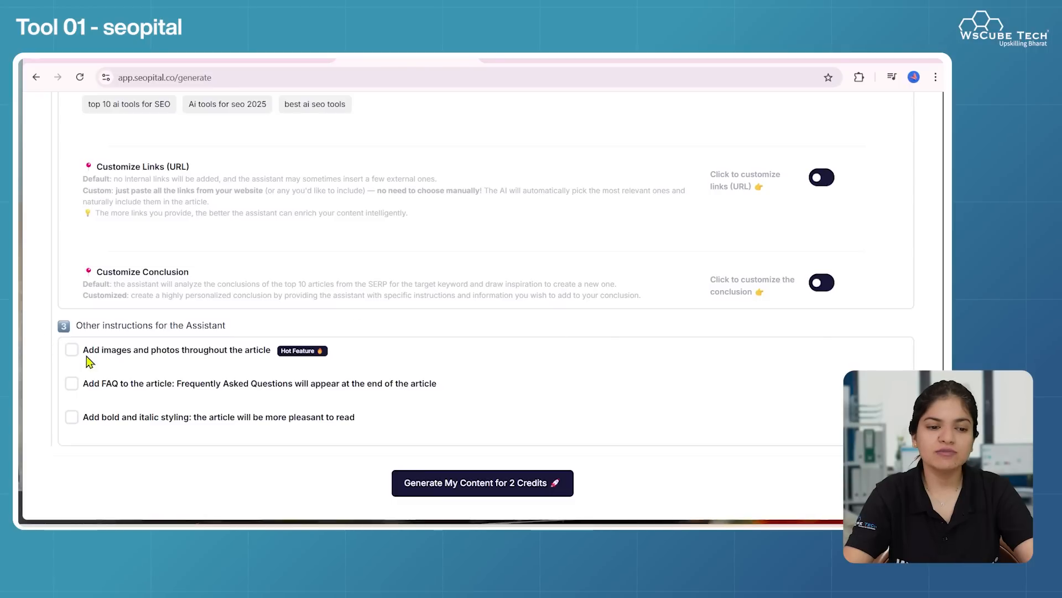
{"action": "left_click", "coordinate": [68, 356]}
{"action": "left_click", "coordinate": [69, 356]}
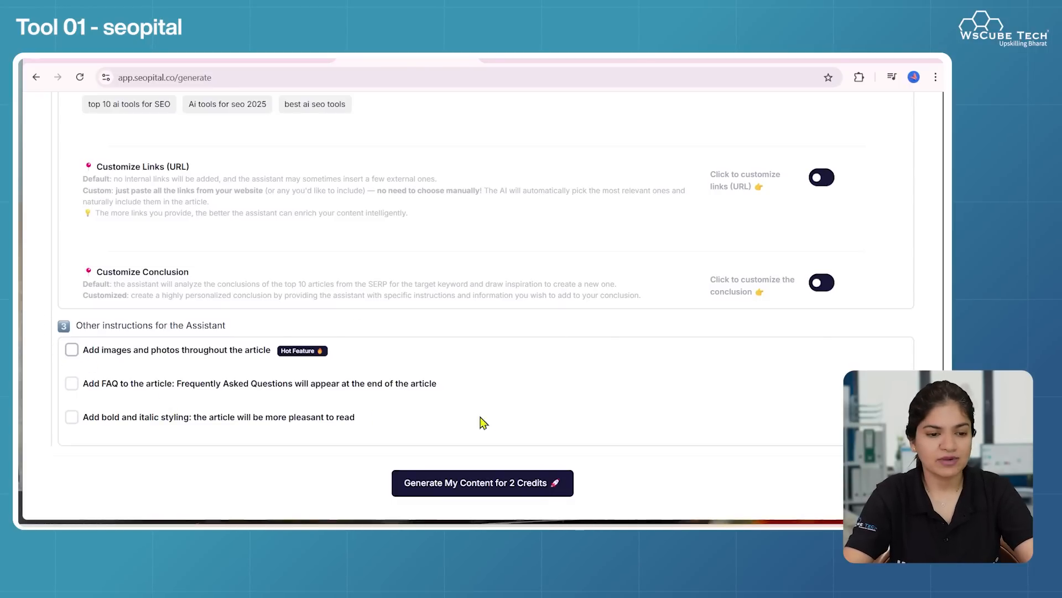
{"action": "left_click", "coordinate": [477, 485]}
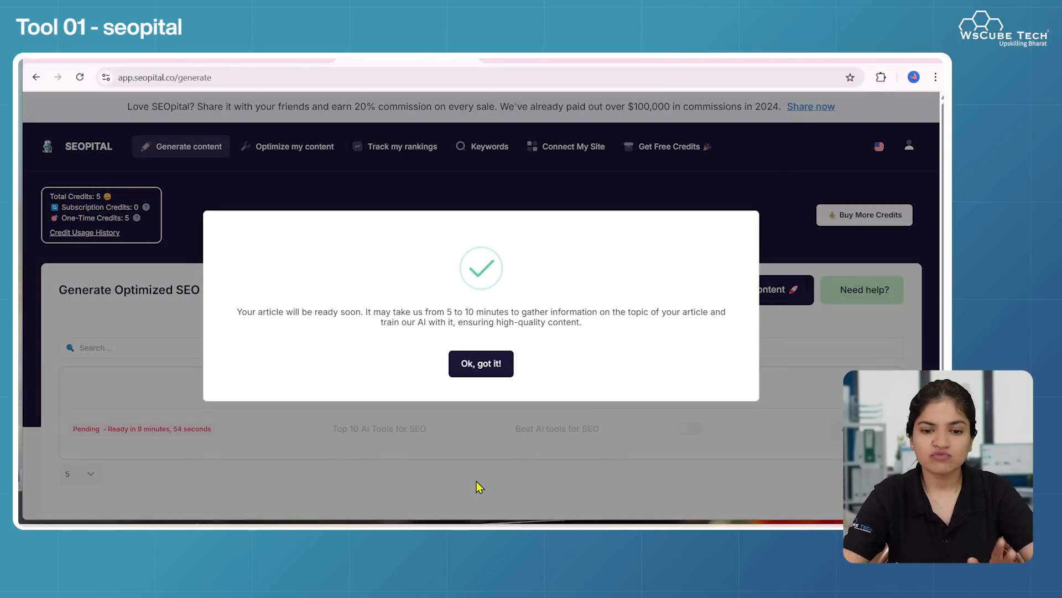
{"action": "left_click", "coordinate": [490, 375]}
Examine the generated article's table of contents, its semantic optimization score and the top 10 SERP scores.
{"action": "scroll", "coordinate": [491, 307], "scroll_direction": "down", "scroll_amount": 1}
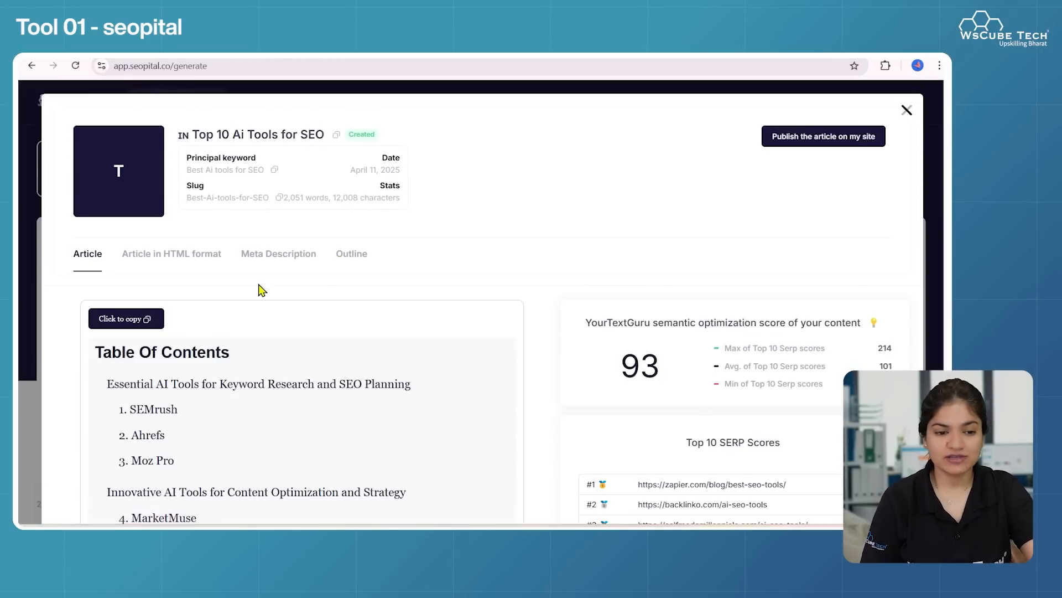
{"action": "scroll", "coordinate": [258, 286], "scroll_direction": "down", "scroll_amount": 3}
{"action": "left_click", "coordinate": [136, 186]}
{"action": "scroll", "coordinate": [244, 402], "scroll_direction": "down", "scroll_amount": 1}
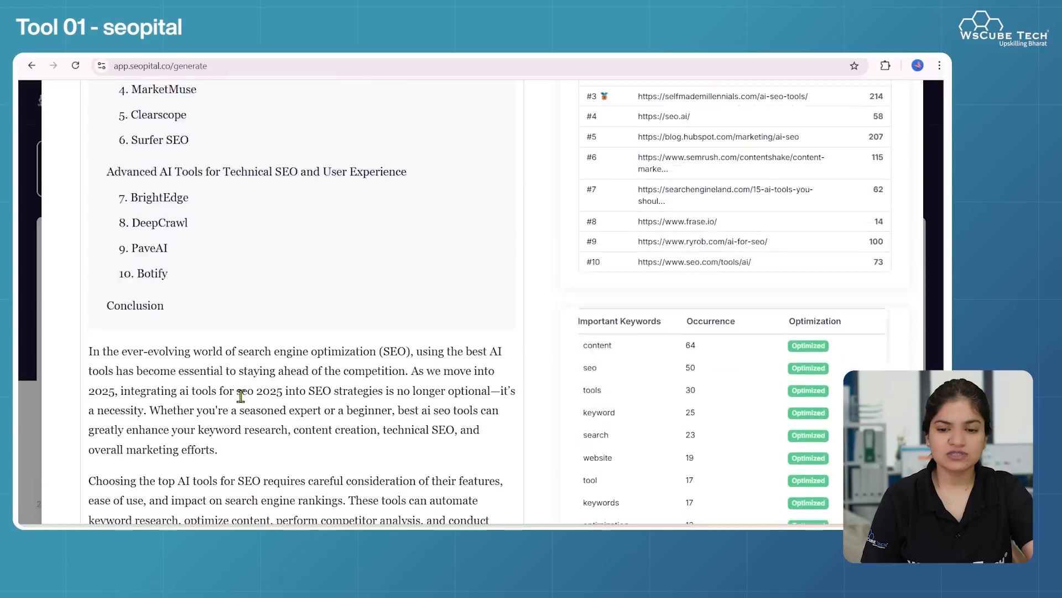
{"action": "scroll", "coordinate": [238, 392], "scroll_direction": "up", "scroll_amount": 5}
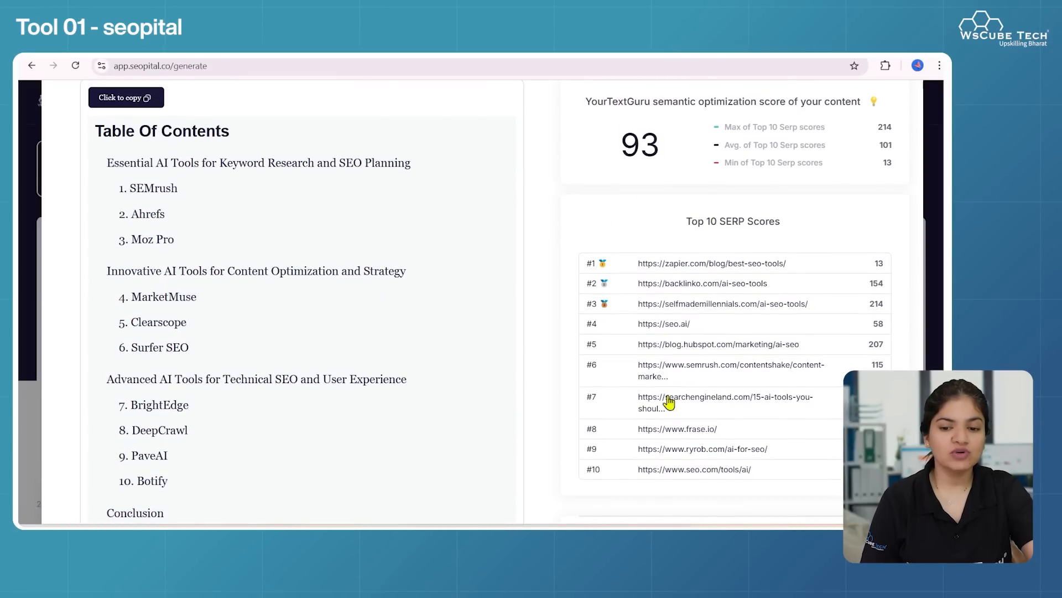
{"action": "scroll", "coordinate": [880, 338], "scroll_direction": "up", "scroll_amount": 1}
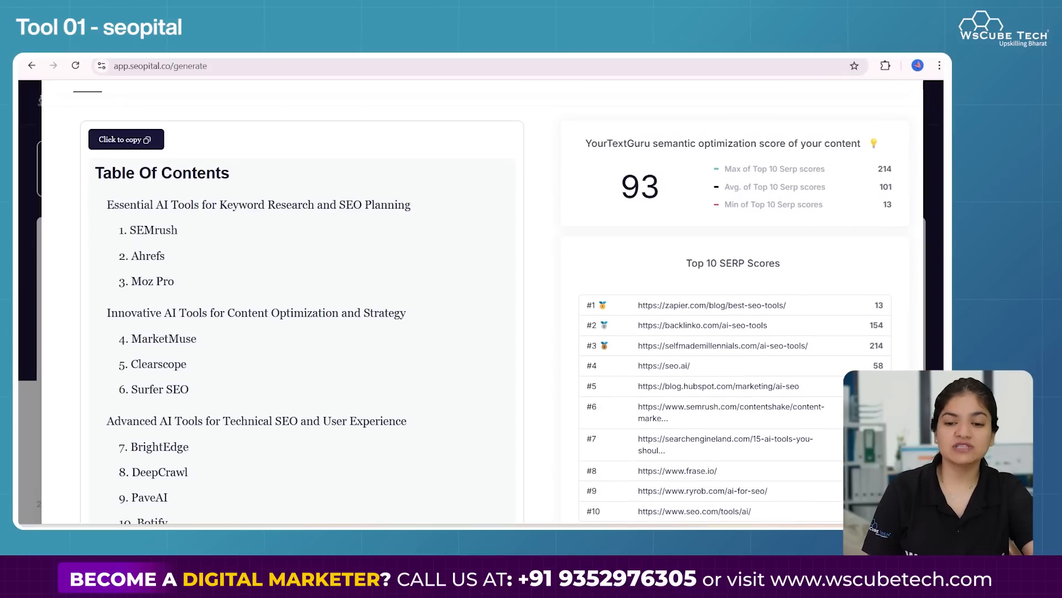
{"action": "scroll", "coordinate": [470, 304], "scroll_direction": "down", "scroll_amount": 1}
{"action": "scroll", "coordinate": [471, 304], "scroll_direction": "up", "scroll_amount": 1}
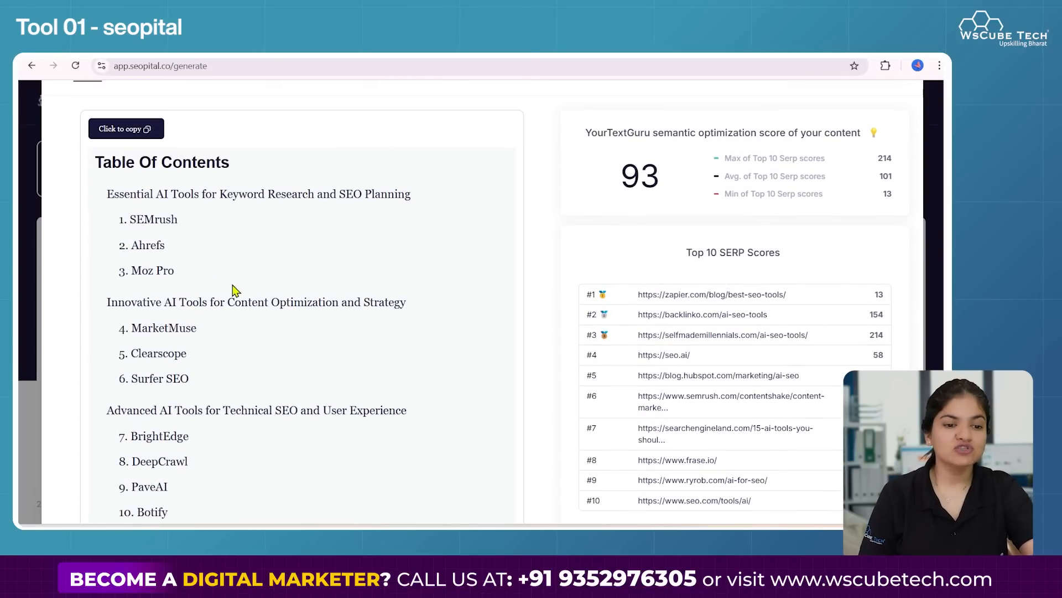
{"action": "scroll", "coordinate": [232, 288], "scroll_direction": "down", "scroll_amount": 8}
{"action": "scroll", "coordinate": [740, 248], "scroll_direction": "up", "scroll_amount": 8}
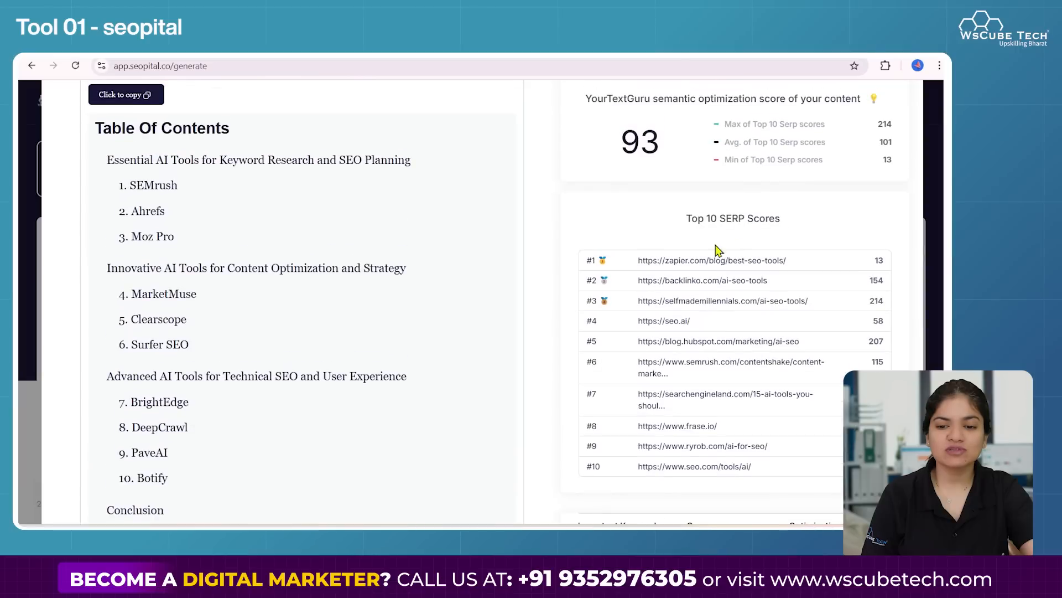
{"action": "scroll", "coordinate": [794, 308], "scroll_direction": "up", "scroll_amount": 2}
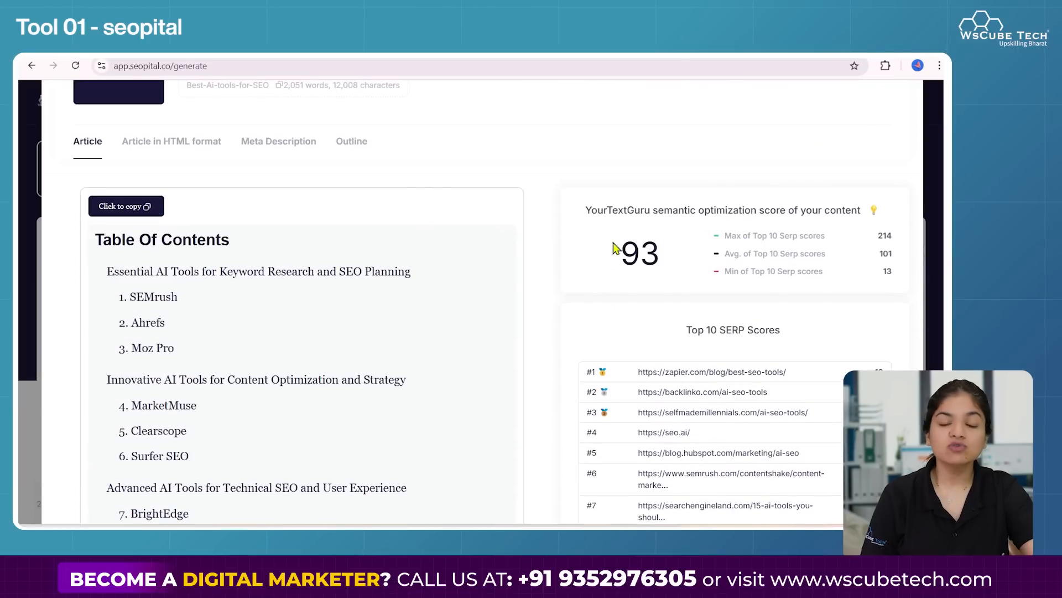
Read through the full body of the generated article and check the optimization status of its important keywords.
{"action": "scroll", "coordinate": [373, 271], "scroll_direction": "down", "scroll_amount": 5}
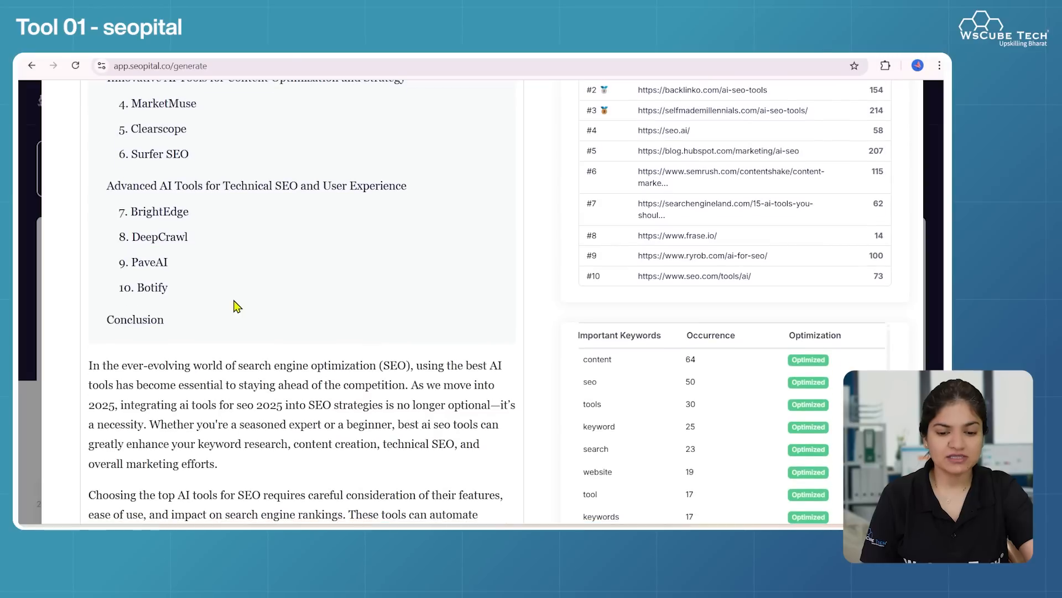
{"action": "scroll", "coordinate": [227, 398], "scroll_direction": "down", "scroll_amount": 15}
{"action": "scroll", "coordinate": [228, 444], "scroll_direction": "down", "scroll_amount": 7}
{"action": "scroll", "coordinate": [201, 297], "scroll_direction": "down", "scroll_amount": 4}
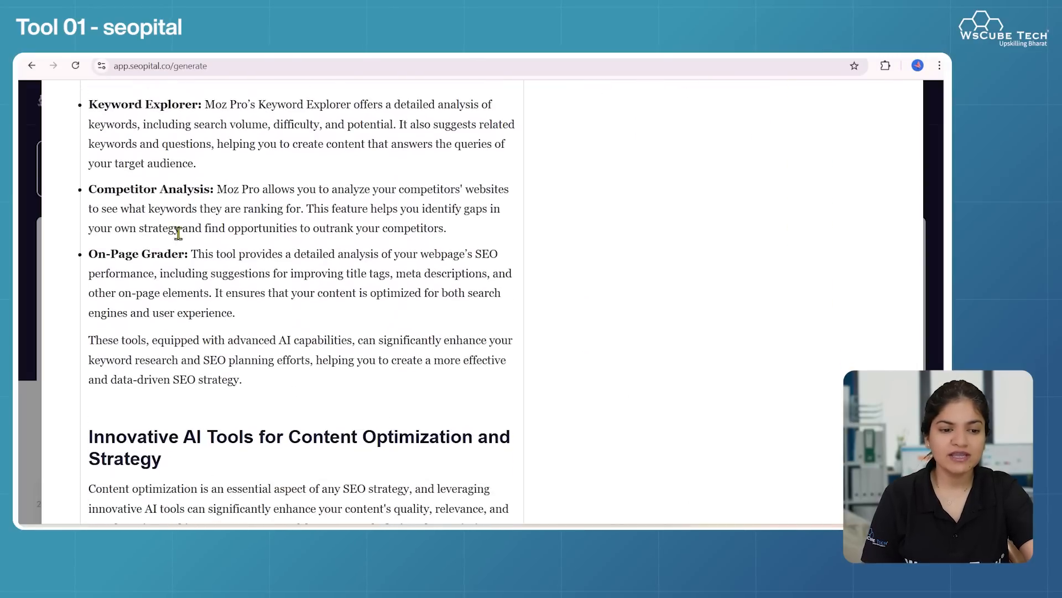
{"action": "scroll", "coordinate": [159, 257], "scroll_direction": "down", "scroll_amount": 15}
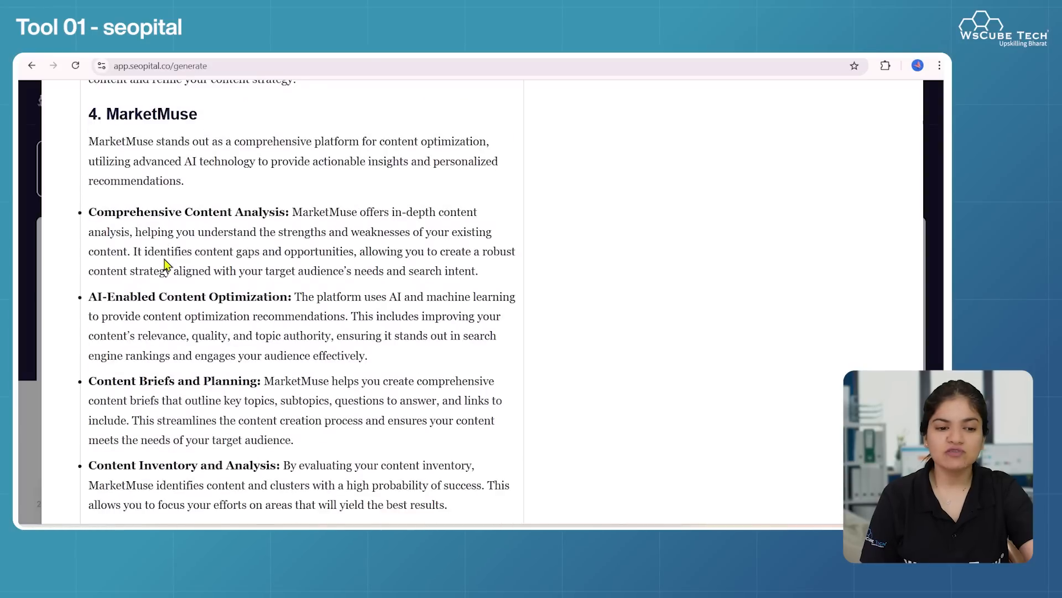
{"action": "scroll", "coordinate": [159, 172], "scroll_direction": "down", "scroll_amount": 18}
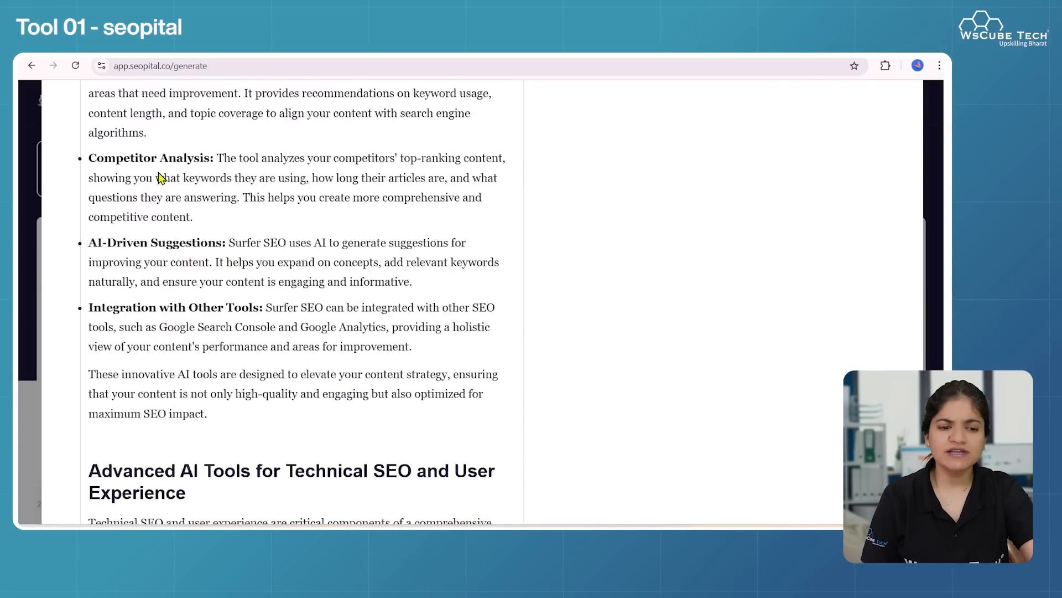
{"action": "scroll", "coordinate": [159, 177], "scroll_direction": "down", "scroll_amount": 20}
{"action": "scroll", "coordinate": [160, 177], "scroll_direction": "up", "scroll_amount": 17}
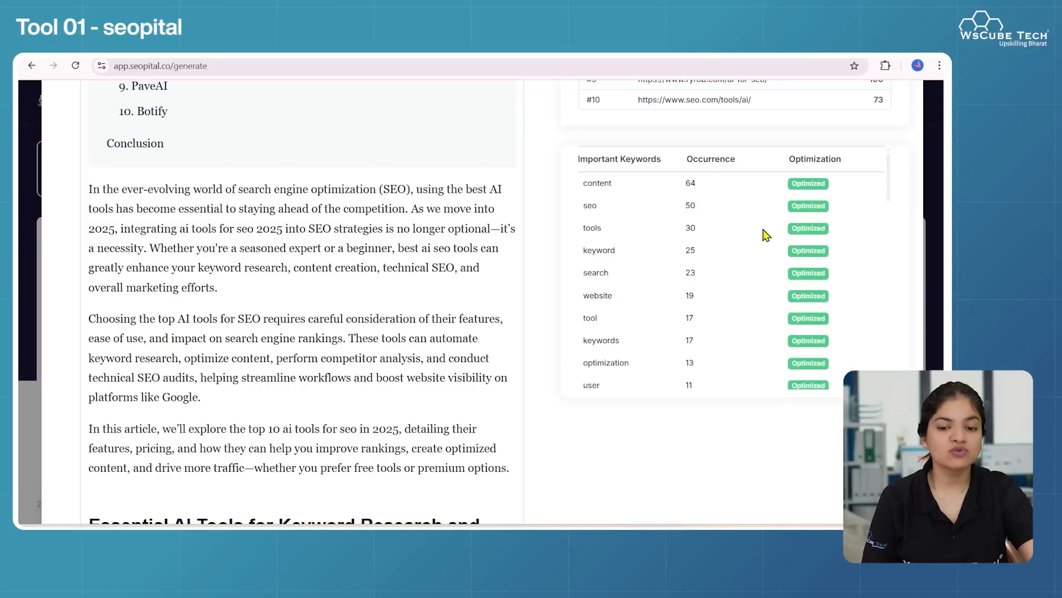
Review the article in HTML format and copy its generated meta description.
{"action": "scroll", "coordinate": [763, 229], "scroll_direction": "up", "scroll_amount": 10}
{"action": "left_click", "coordinate": [171, 144]}
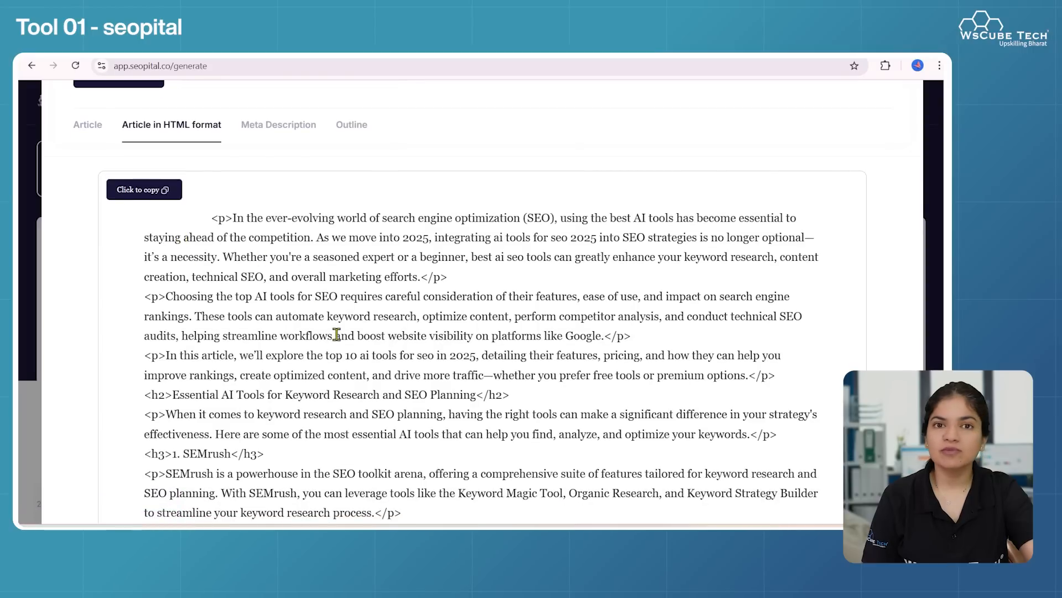
{"action": "scroll", "coordinate": [344, 309], "scroll_direction": "up", "scroll_amount": 2}
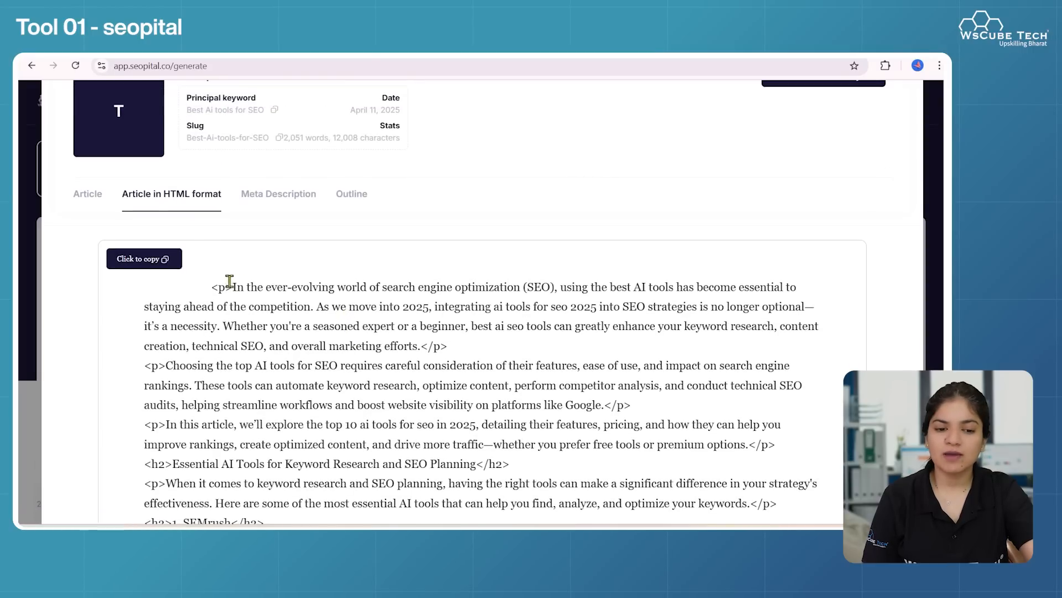
{"action": "left_click", "coordinate": [277, 195]}
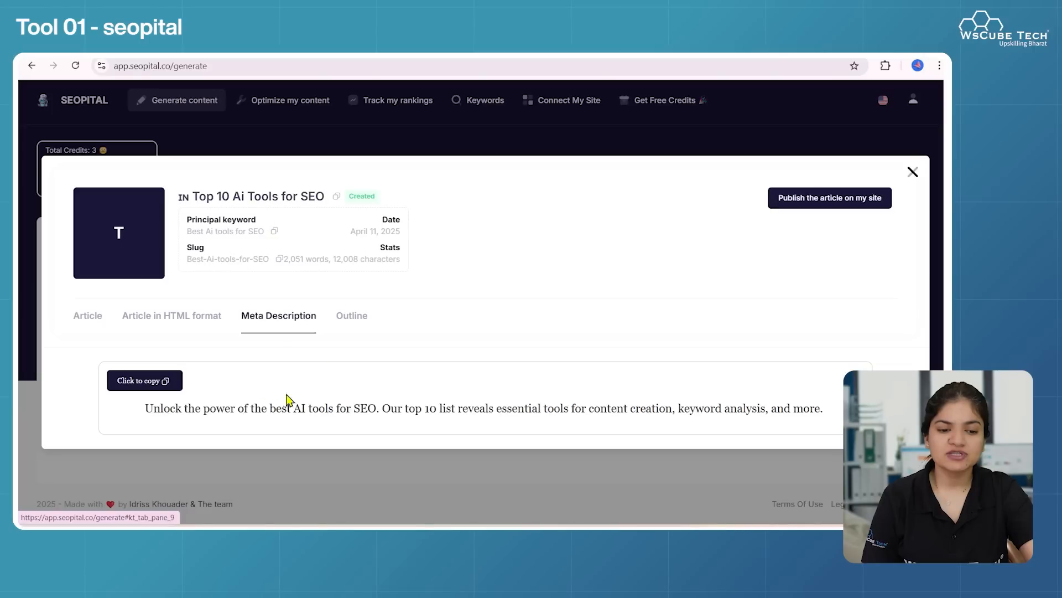
{"action": "left_click", "coordinate": [173, 382]}
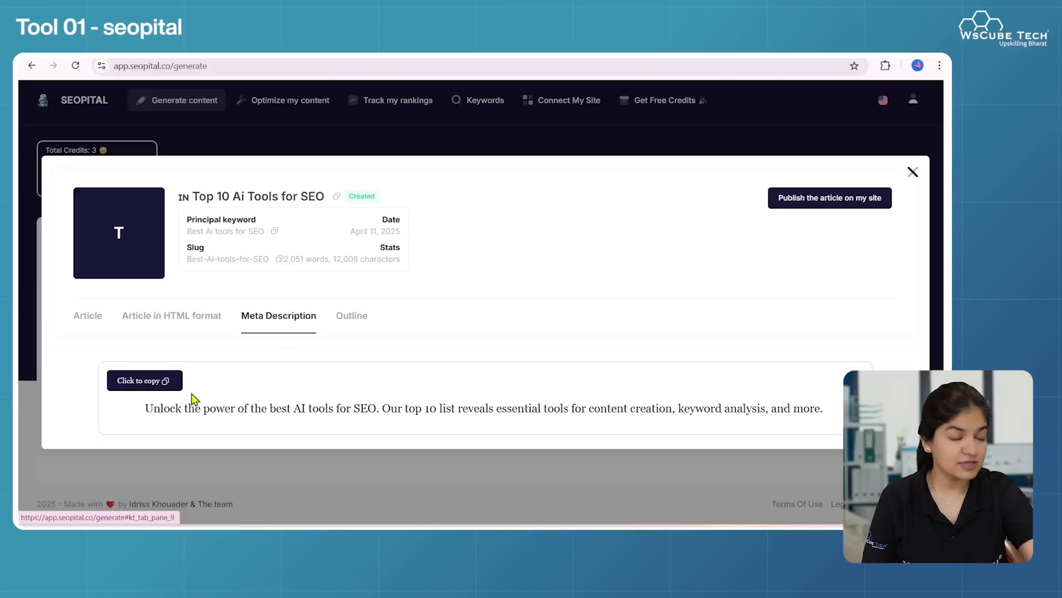
Examine the article's heading outline with its H2 and H3 tags, and return to the article view.
{"action": "left_click", "coordinate": [348, 325]}
{"action": "scroll", "coordinate": [349, 325], "scroll_direction": "down", "scroll_amount": 3}
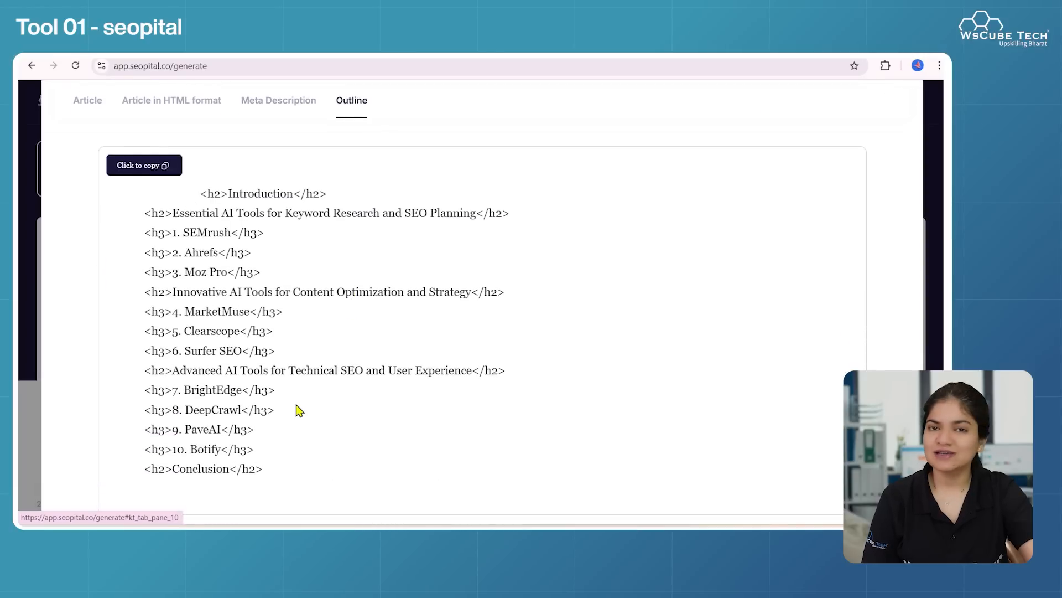
{"action": "scroll", "coordinate": [135, 227], "scroll_direction": "up", "scroll_amount": 3}
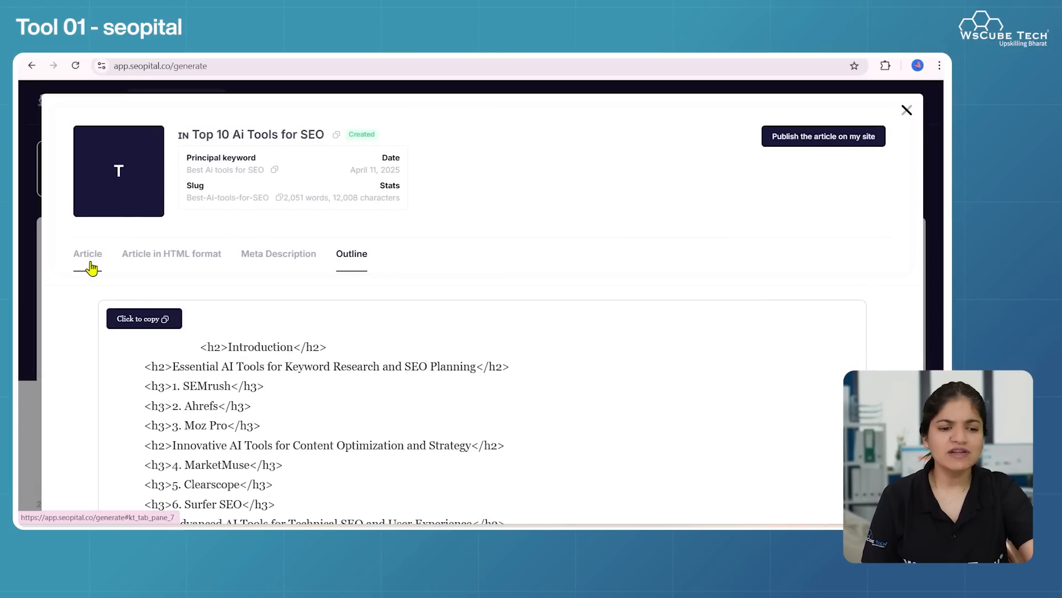
{"action": "left_click", "coordinate": [91, 268]}
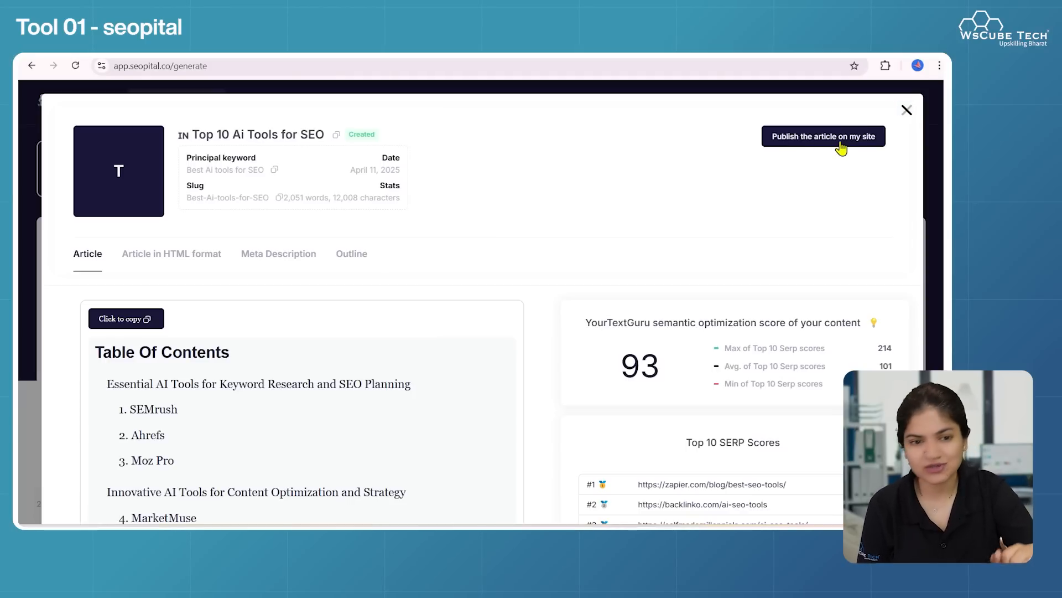
Switch to the SE Ranking website and look over its homepage down to the overview of SEO tools.
{"action": "middle_click", "coordinate": [970, 131]}
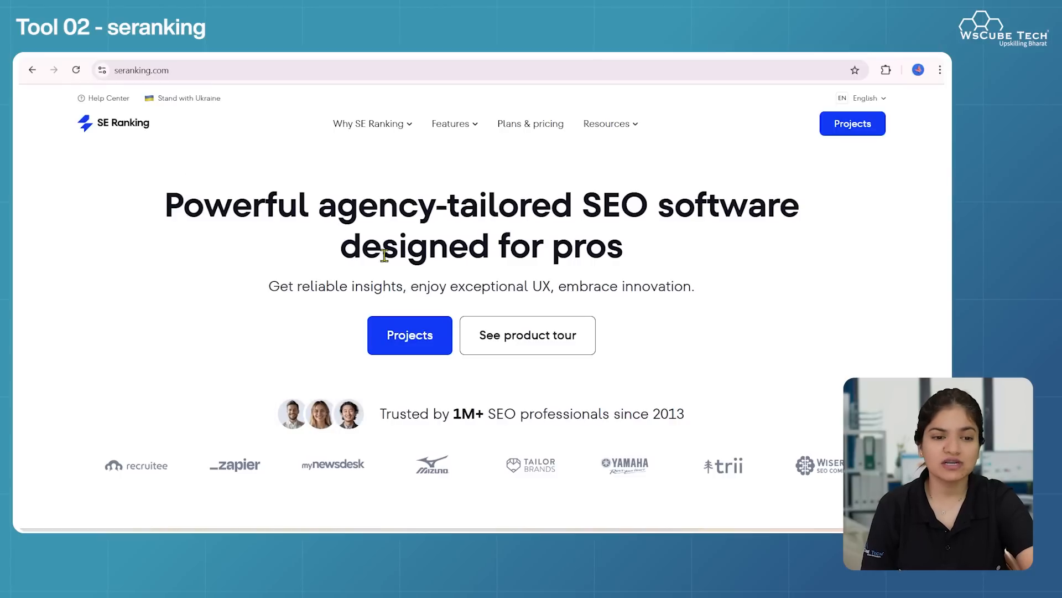
{"action": "scroll", "coordinate": [384, 258], "scroll_direction": "down", "scroll_amount": 1}
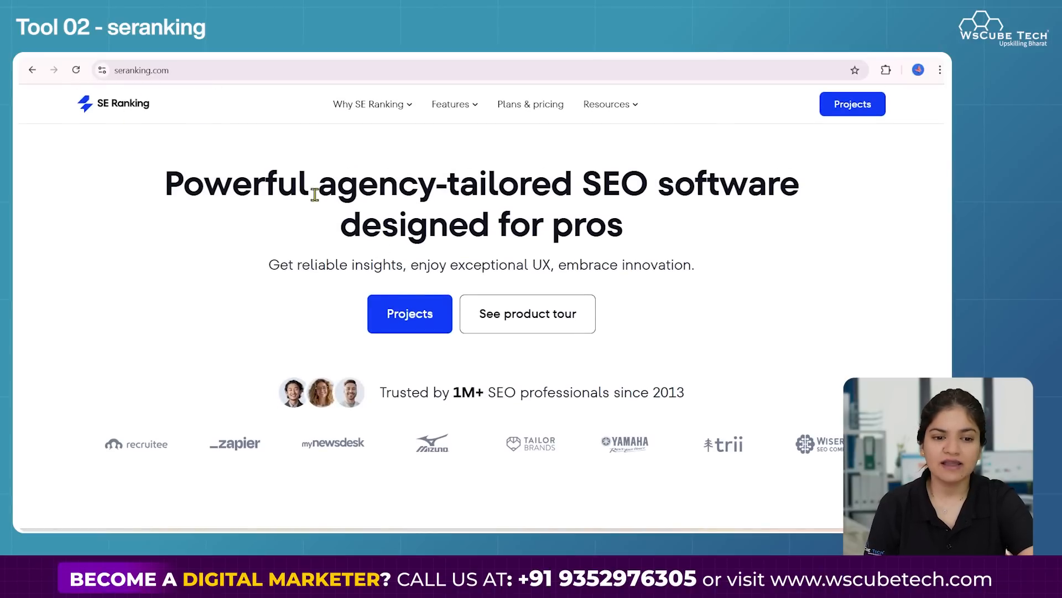
{"action": "scroll", "coordinate": [396, 232], "scroll_direction": "down", "scroll_amount": 1}
{"action": "scroll", "coordinate": [555, 214], "scroll_direction": "up", "scroll_amount": 2}
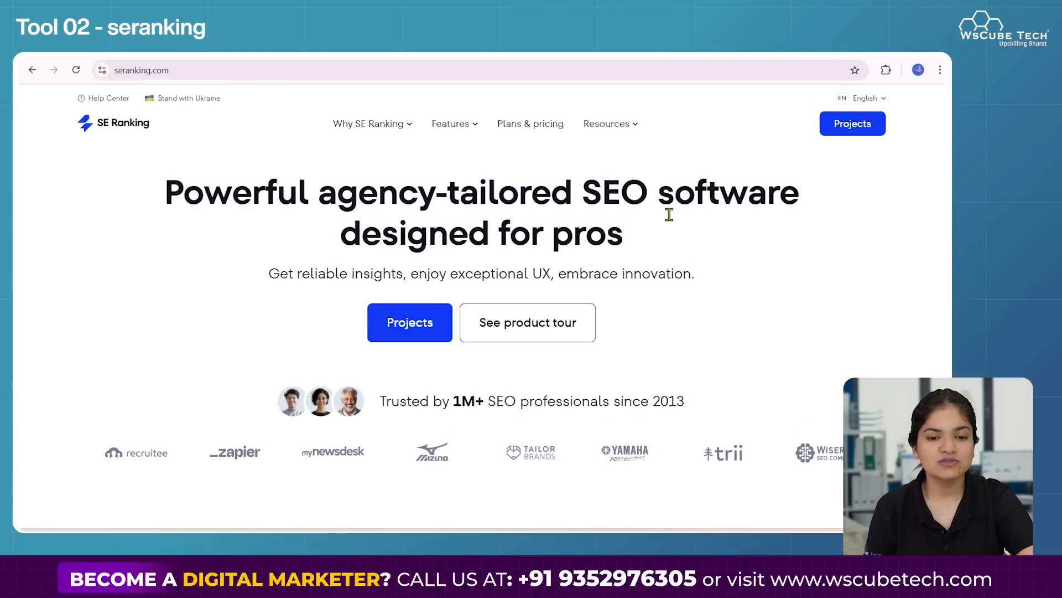
{"action": "scroll", "coordinate": [670, 217], "scroll_direction": "down", "scroll_amount": 6}
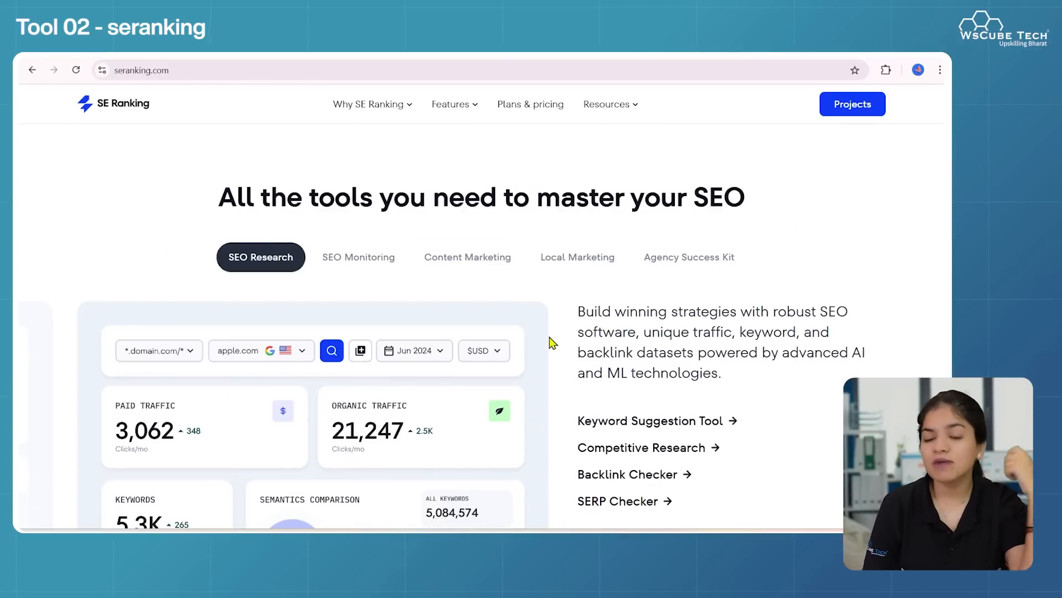
{"action": "scroll", "coordinate": [549, 337], "scroll_direction": "down", "scroll_amount": 3}
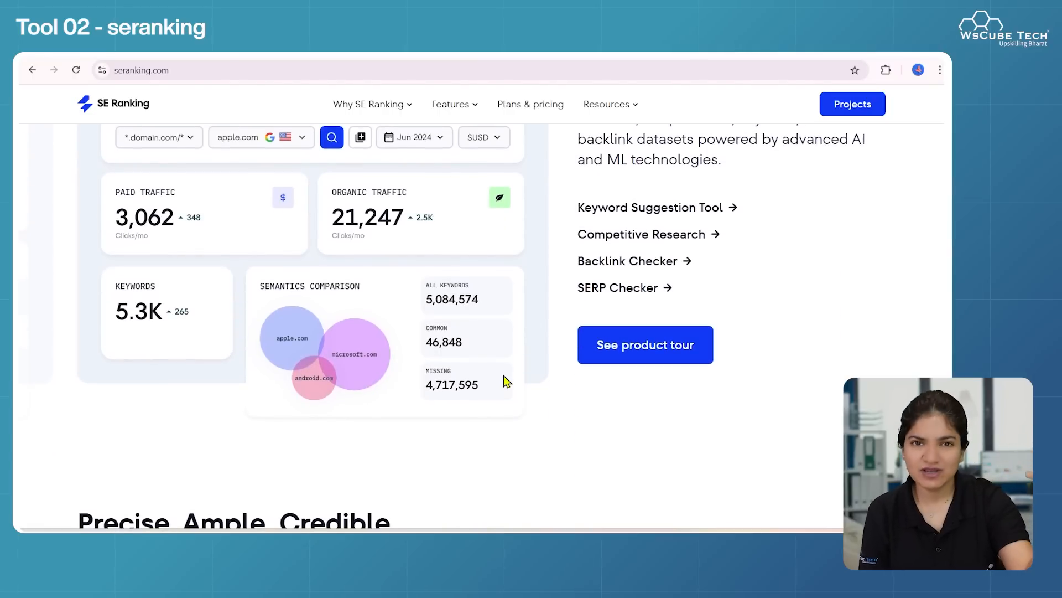
{"action": "scroll", "coordinate": [504, 375], "scroll_direction": "down", "scroll_amount": 8}
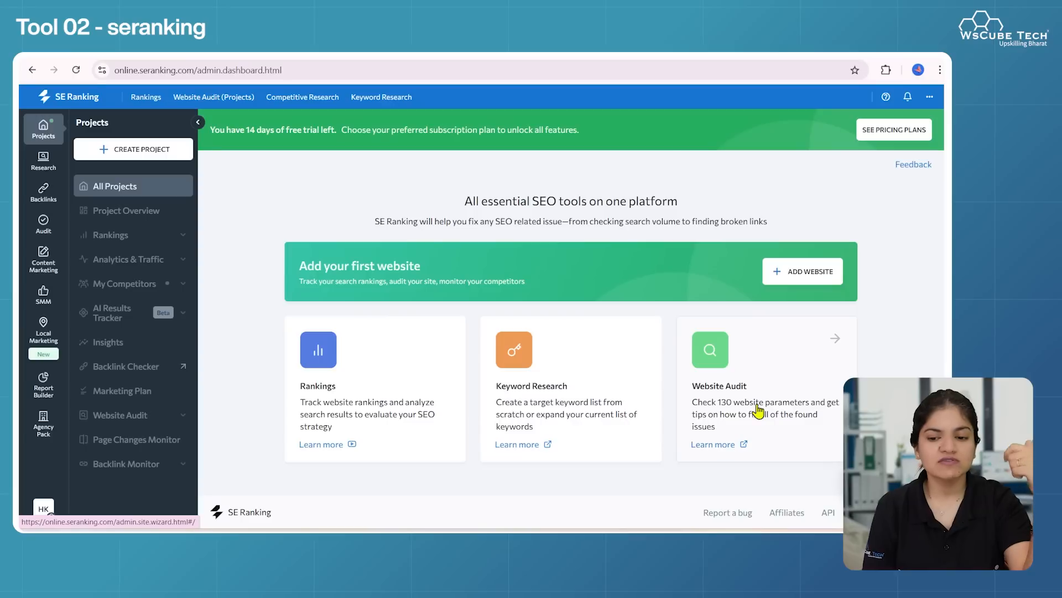
{"action": "left_click", "coordinate": [166, 156]}
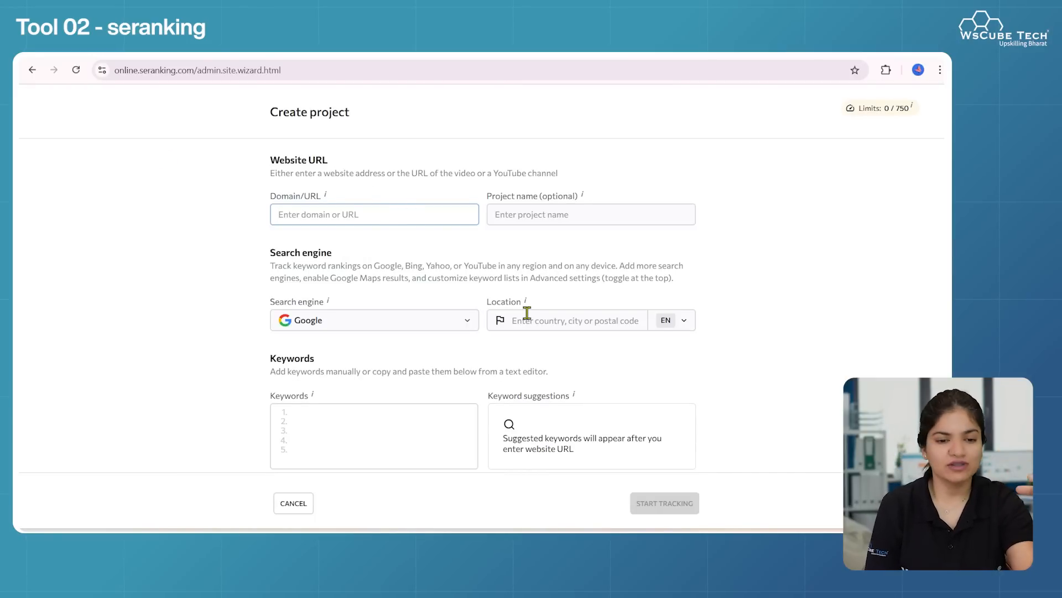
{"action": "type", "text": "ww"}
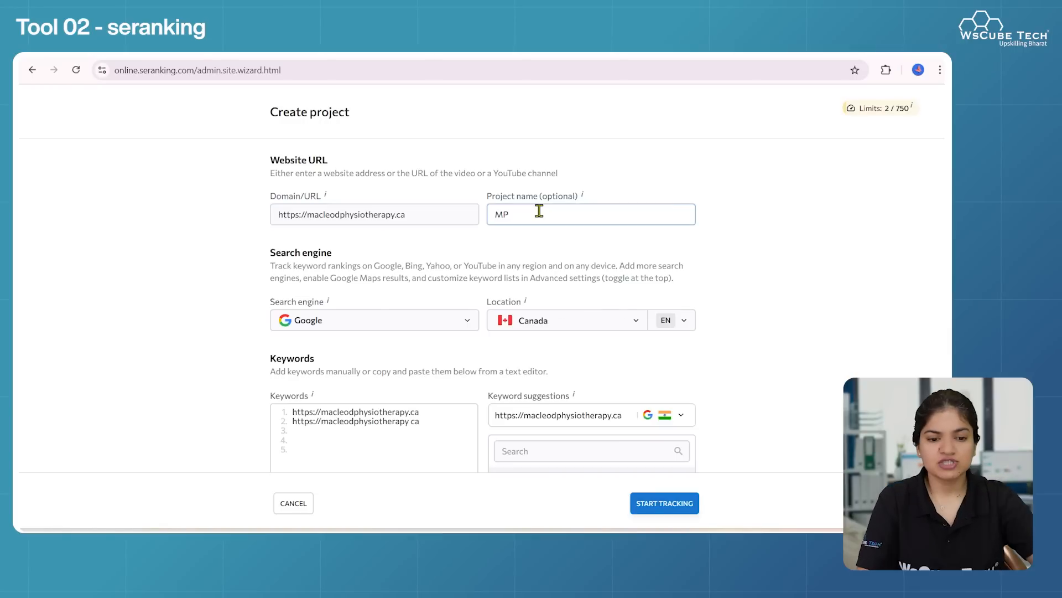
{"action": "scroll", "coordinate": [567, 325], "scroll_direction": "down", "scroll_amount": 4}
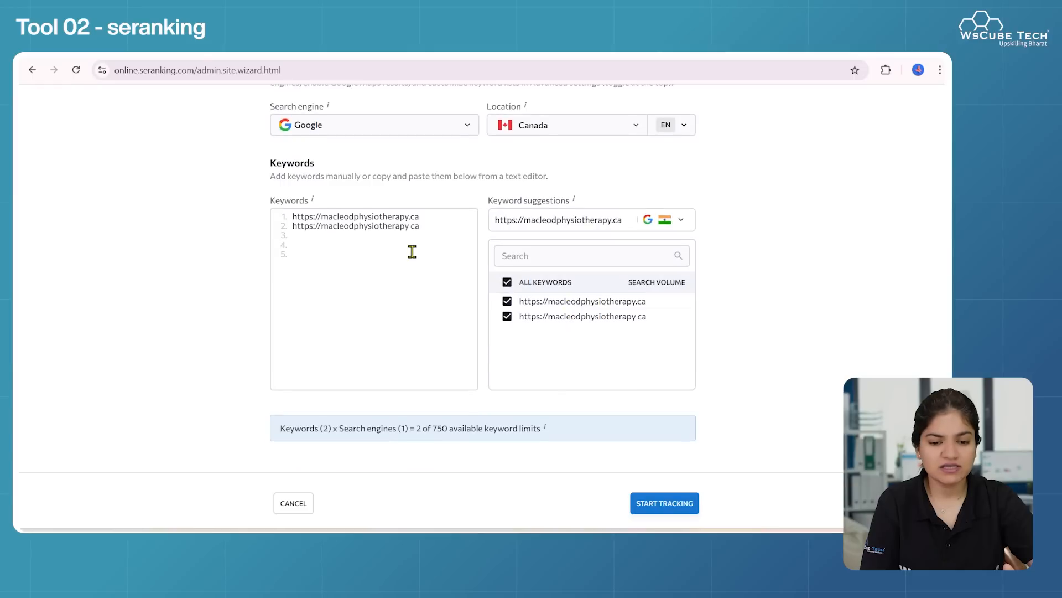
{"action": "scroll", "coordinate": [413, 249], "scroll_direction": "up", "scroll_amount": 4}
{"action": "left_click", "coordinate": [659, 502]}
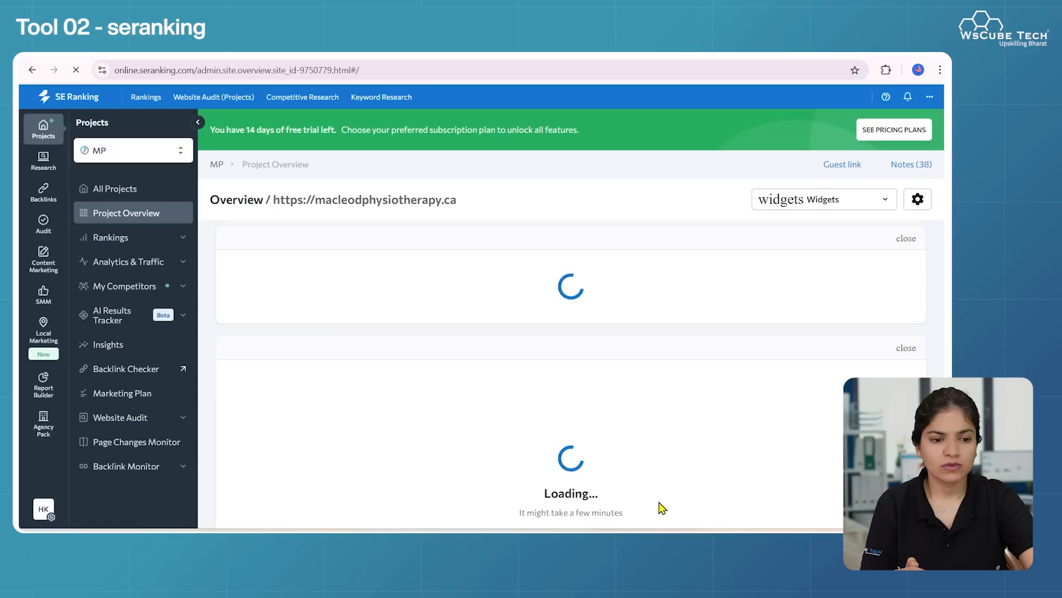
Look over the MP project overview, including its key metrics, rankings, analytics and traffic services, and content analysis.
{"action": "scroll", "coordinate": [239, 408], "scroll_direction": "down", "scroll_amount": 2}
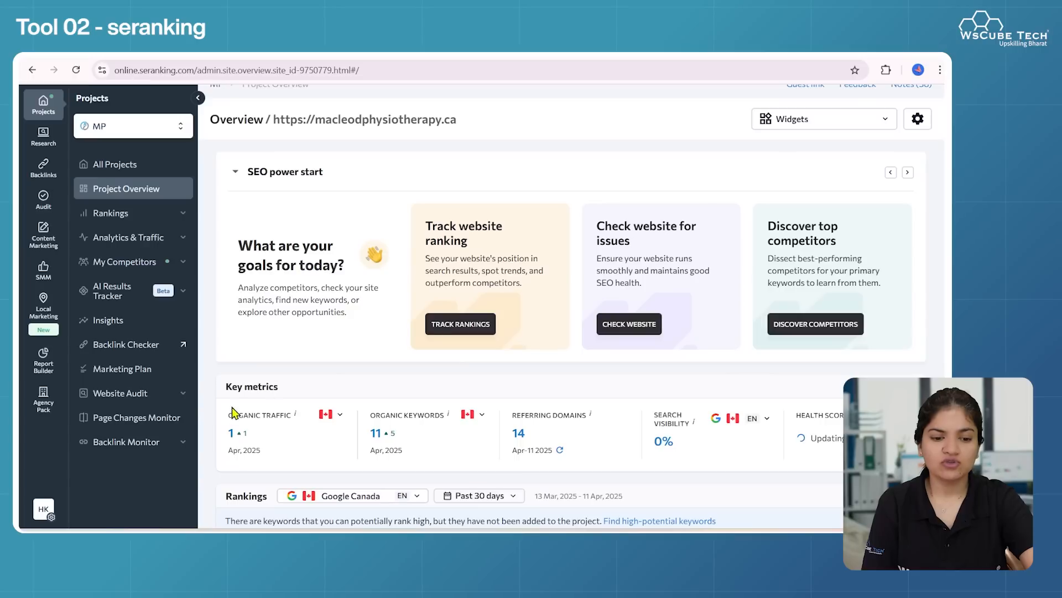
{"action": "scroll", "coordinate": [364, 441], "scroll_direction": "down", "scroll_amount": 2}
{"action": "scroll", "coordinate": [474, 354], "scroll_direction": "down", "scroll_amount": 1}
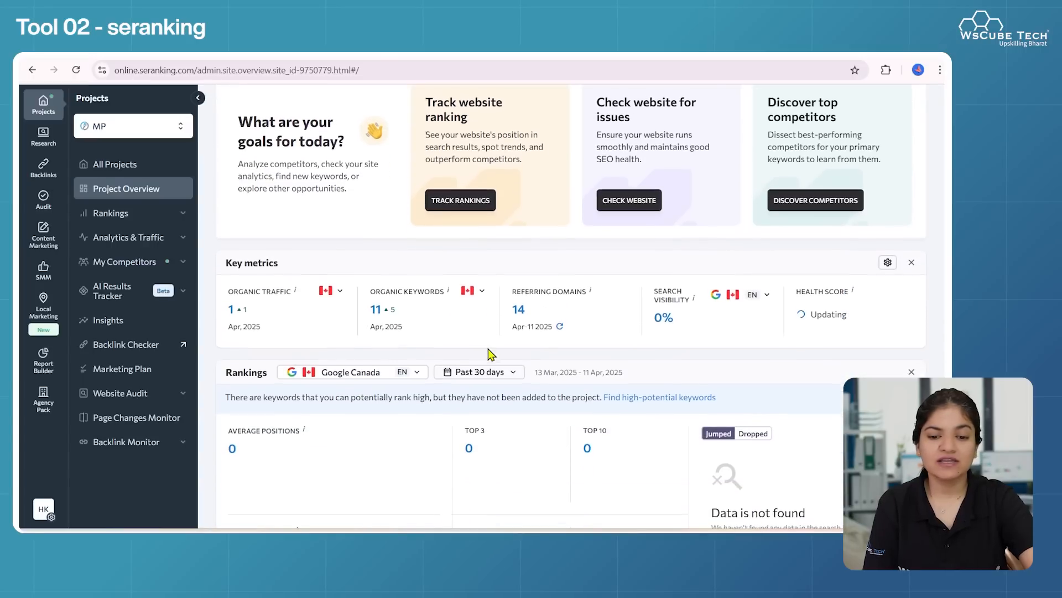
{"action": "scroll", "coordinate": [623, 325], "scroll_direction": "down", "scroll_amount": 1}
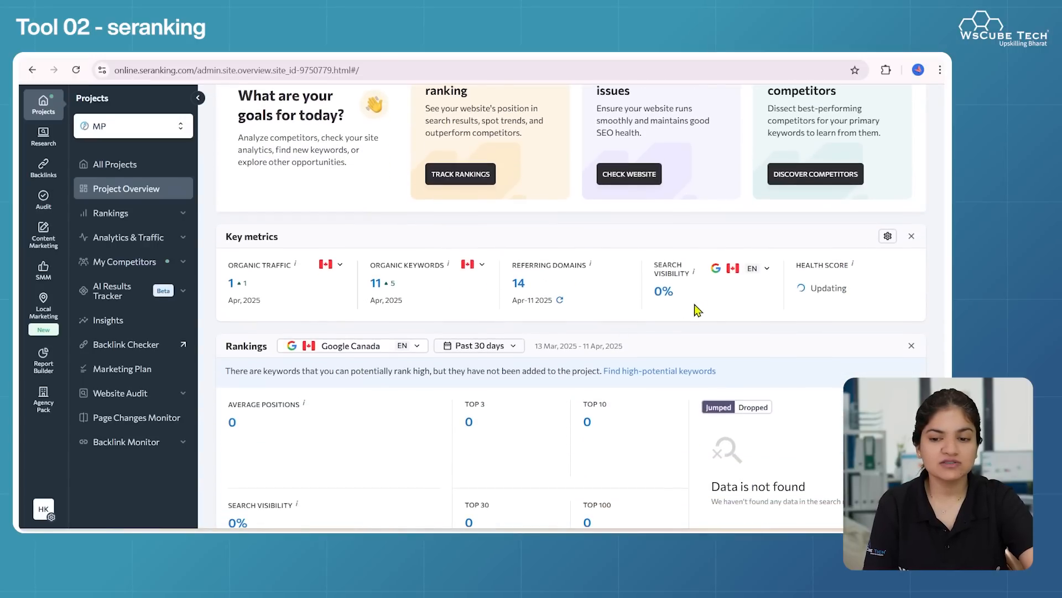
{"action": "scroll", "coordinate": [281, 232], "scroll_direction": "down", "scroll_amount": 4}
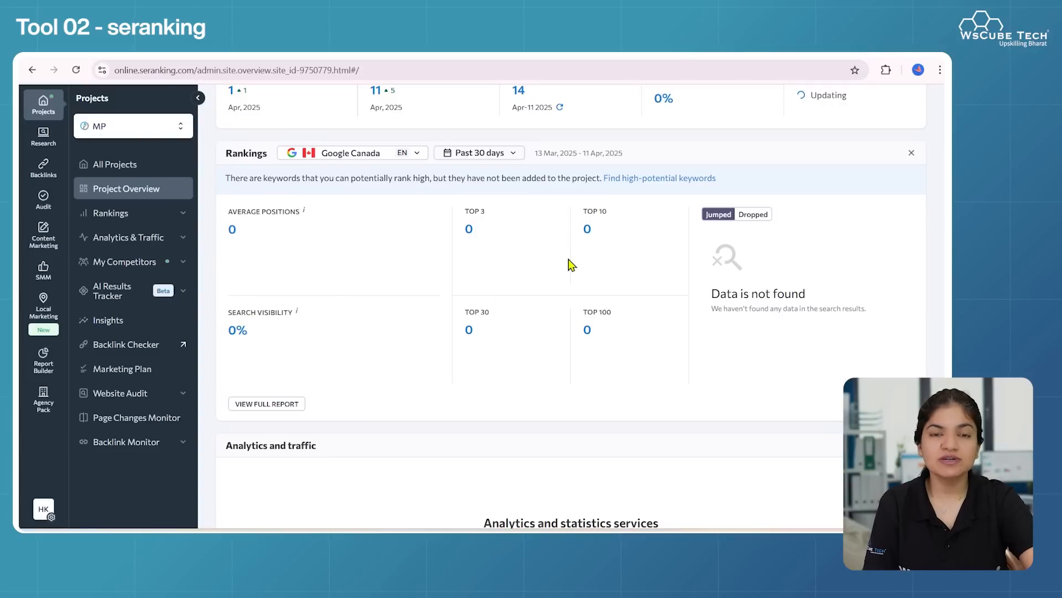
{"action": "scroll", "coordinate": [569, 259], "scroll_direction": "down", "scroll_amount": 5}
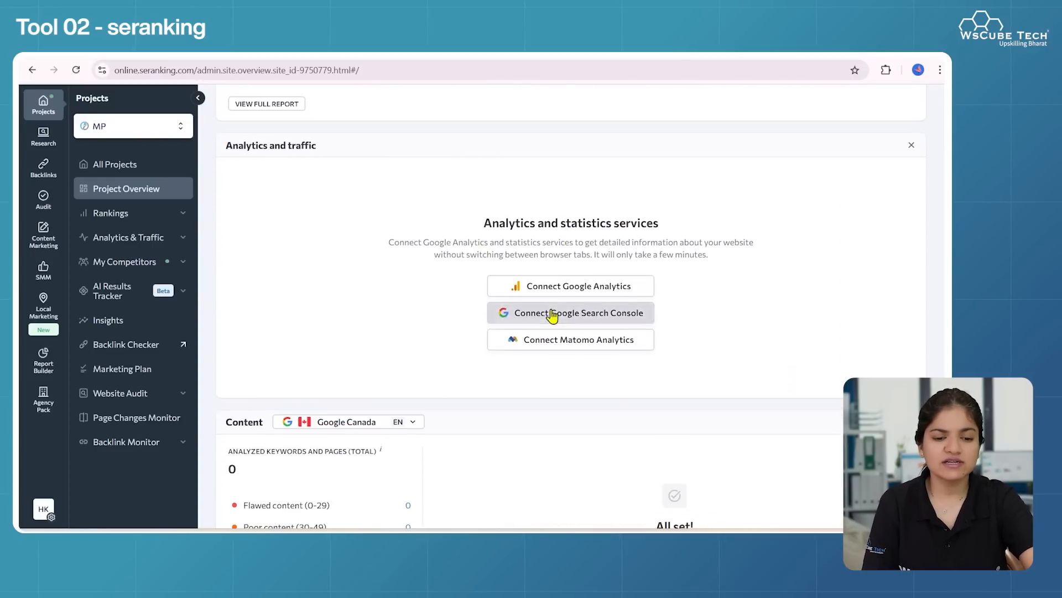
{"action": "scroll", "coordinate": [550, 246], "scroll_direction": "down", "scroll_amount": 6}
View the project's detailed rankings, dismissing the rankings table tour, and check the Analytics & Traffic overview with its connectable services.
{"action": "left_click", "coordinate": [116, 211]}
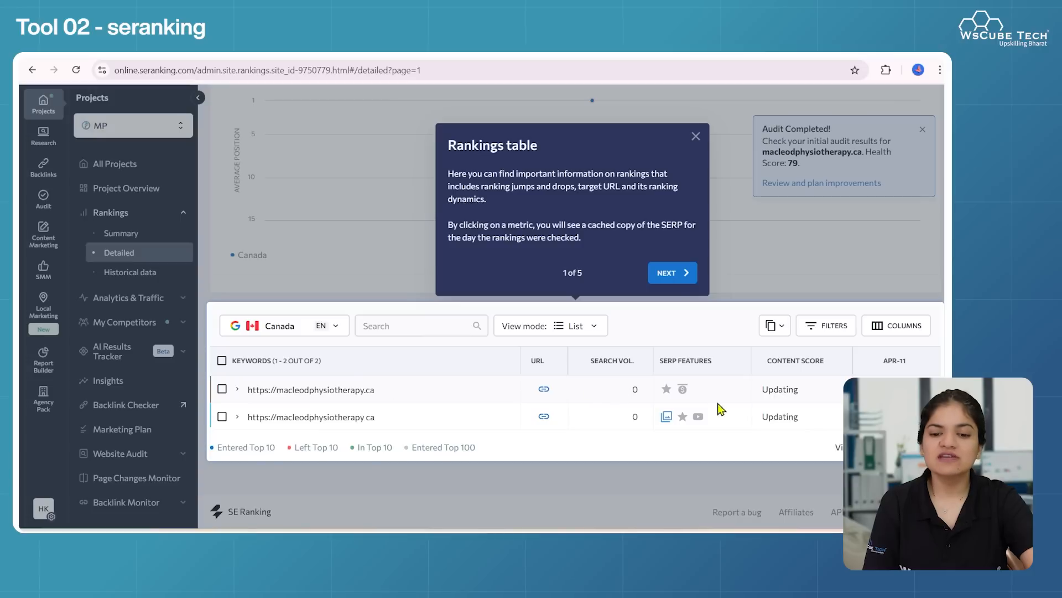
{"action": "left_click", "coordinate": [696, 136]}
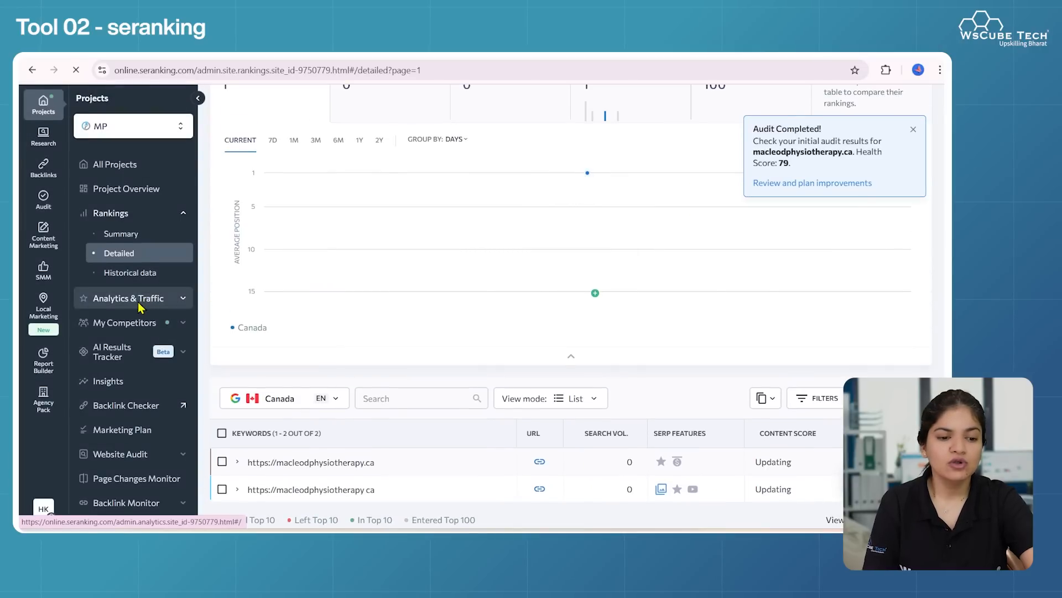
{"action": "left_click", "coordinate": [140, 304]}
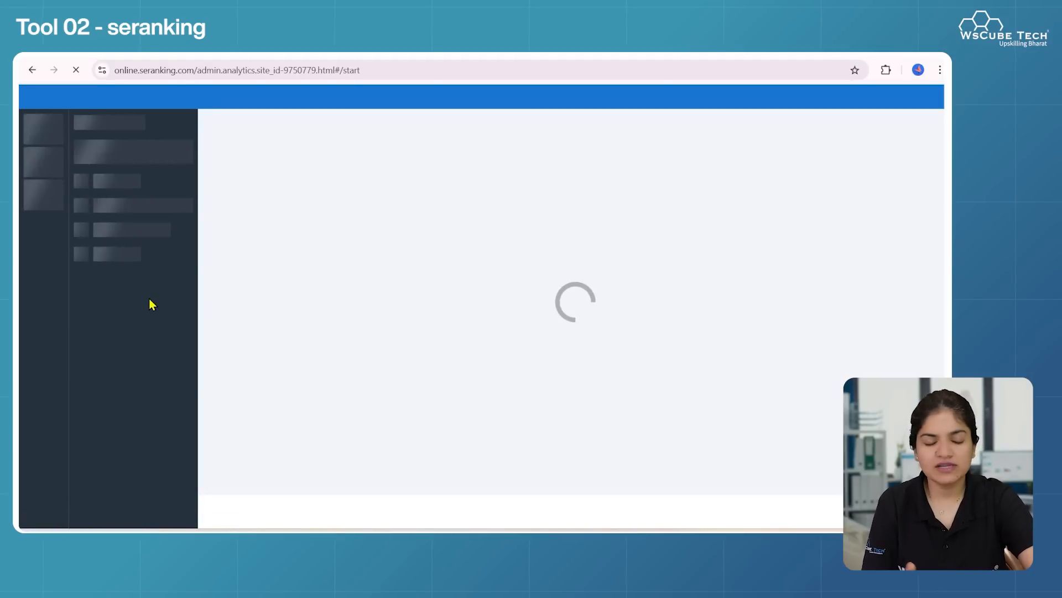
{"action": "scroll", "coordinate": [123, 332], "scroll_direction": "down", "scroll_amount": 1}
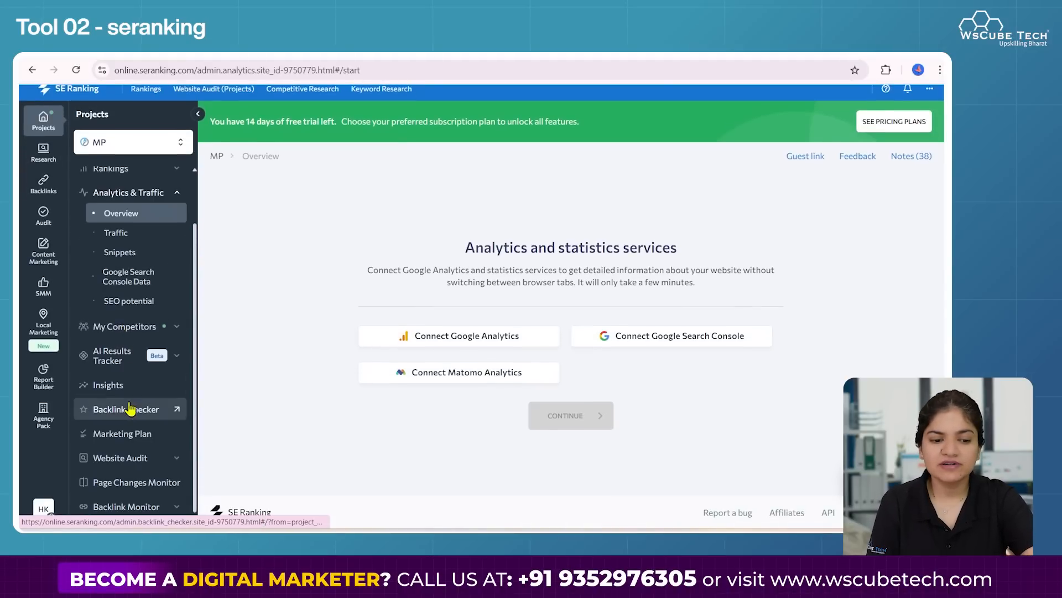
View the Backlink Checker report for macleodphysiotherapy.ca and review the SE Ranking subscription plans and prices.
{"action": "left_click", "coordinate": [130, 413]}
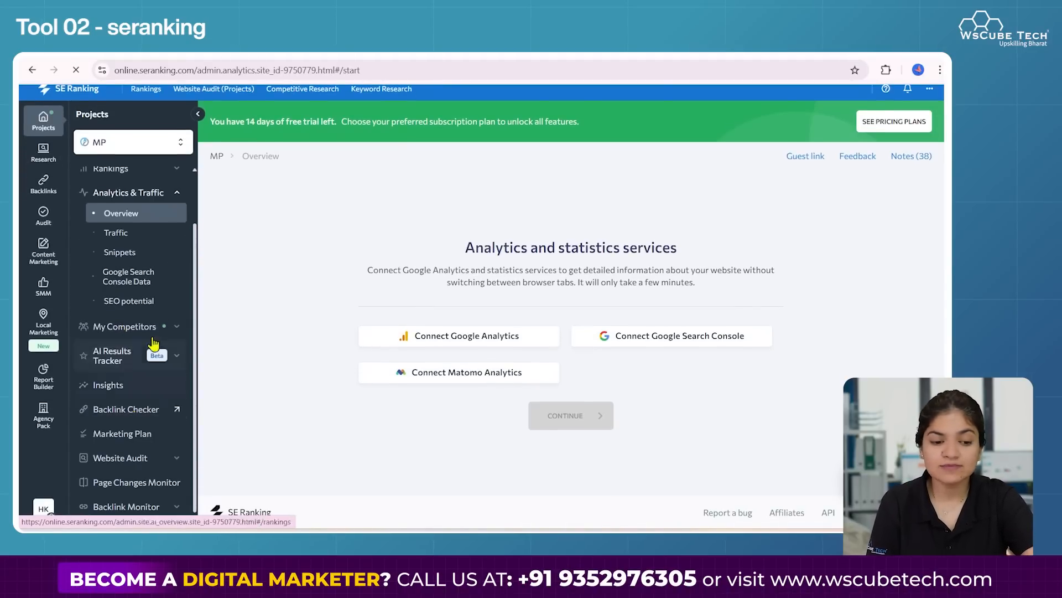
{"action": "left_click", "coordinate": [156, 409]}
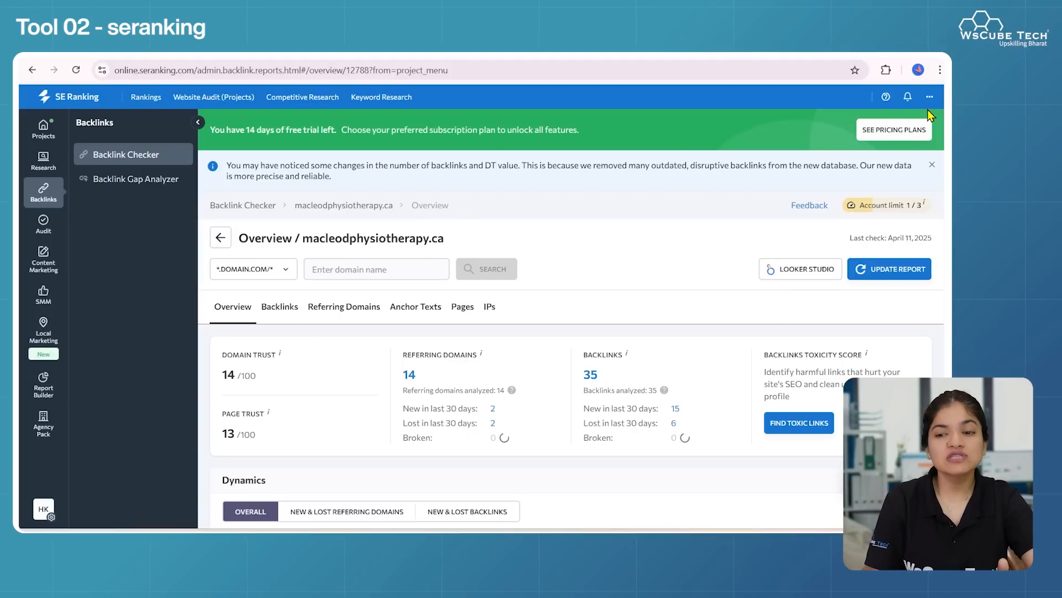
{"action": "left_click", "coordinate": [901, 133]}
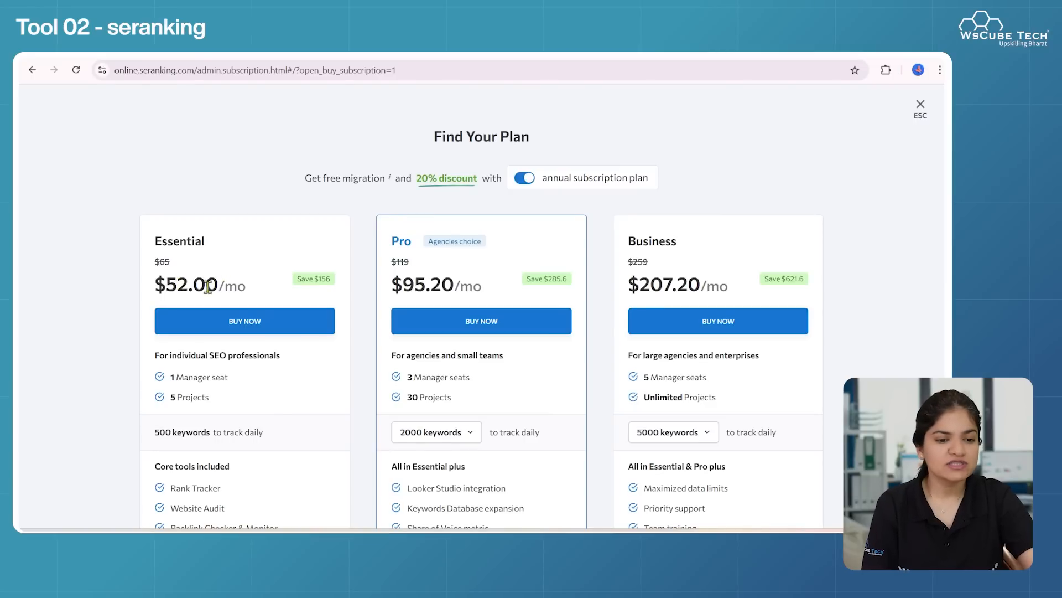
{"action": "left_click", "coordinate": [33, 70]}
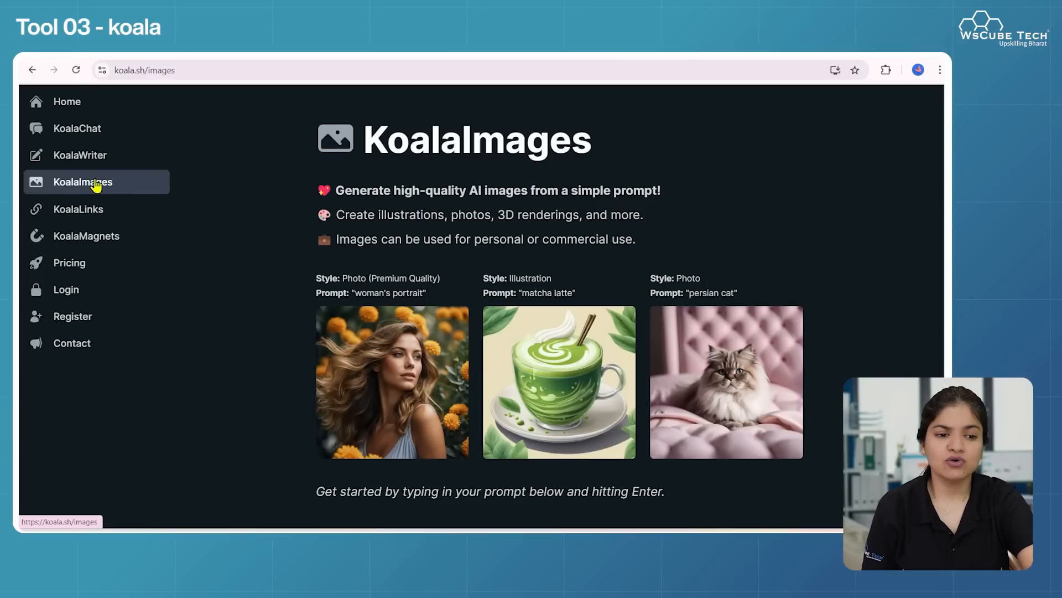
Switch to Koala and look over the KoalaImages page with its sample images, style, size and image count options.
{"action": "scroll", "coordinate": [488, 291], "scroll_direction": "down", "scroll_amount": 2}
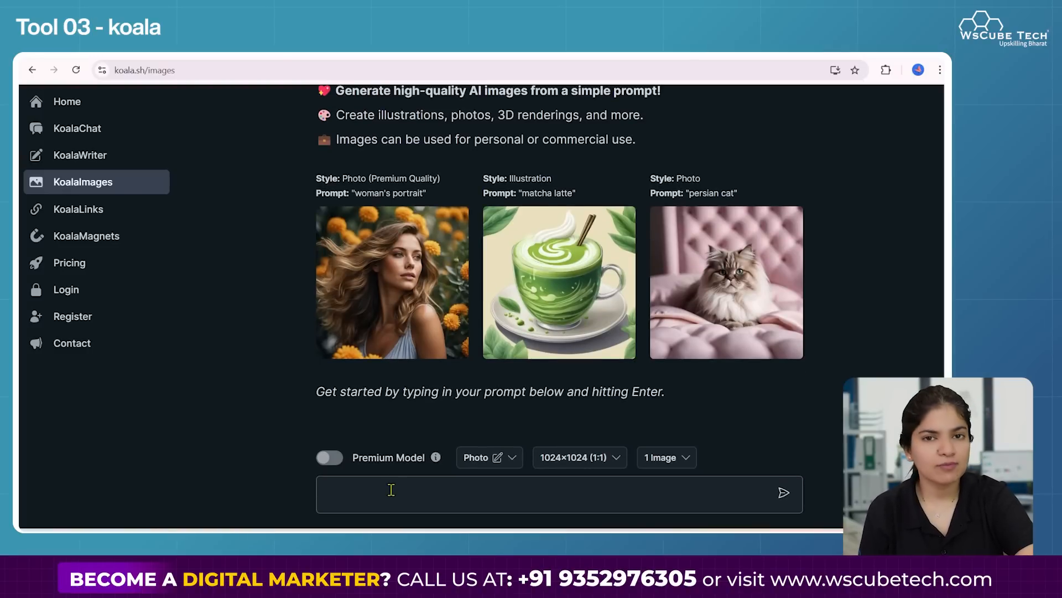
{"action": "scroll", "coordinate": [395, 410], "scroll_direction": "up", "scroll_amount": 2}
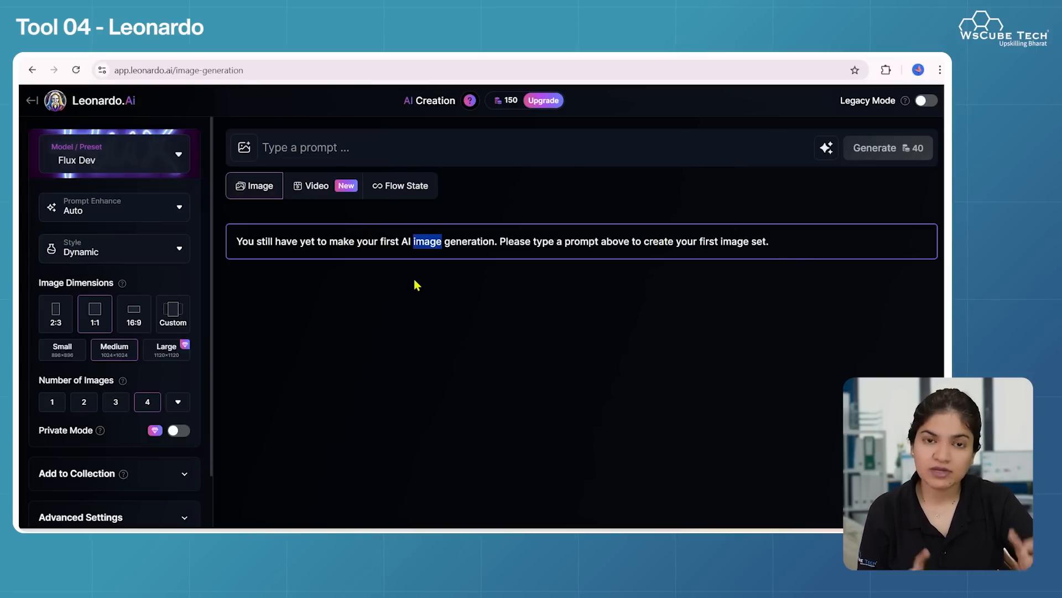
Switch to Leonardo.Ai and generate four images from the prompt "Create an image of person looking at his computer happy with his work".
{"action": "left_click", "coordinate": [362, 149]}
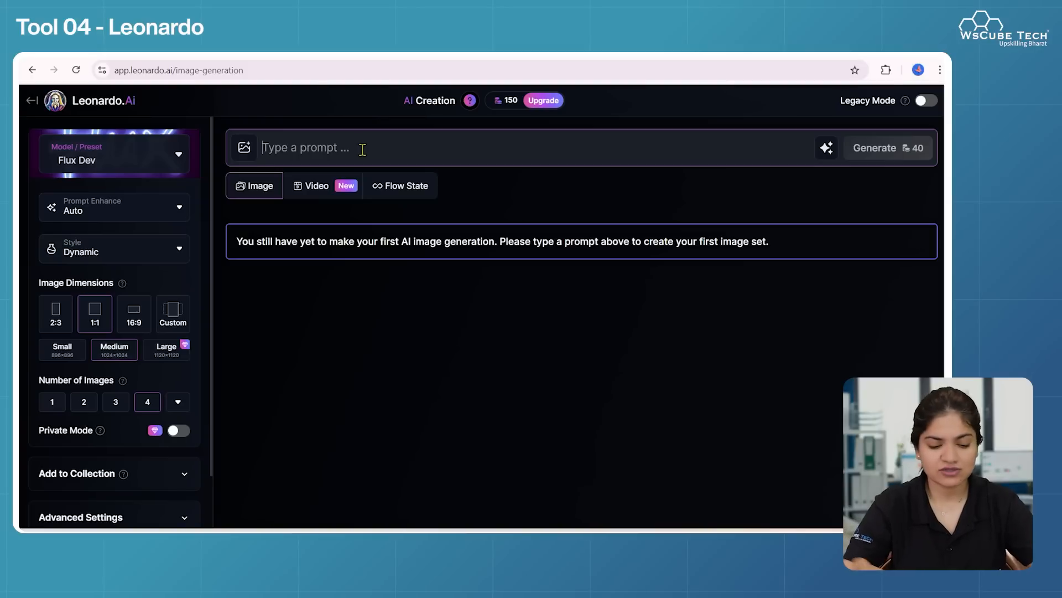
{"action": "type", "text": "Create an"}
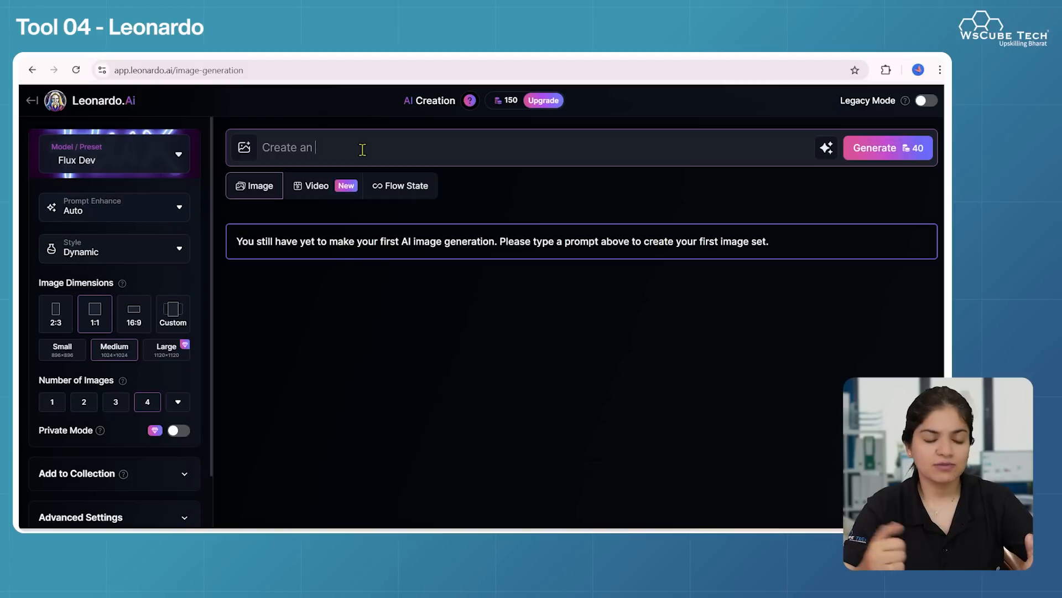
{"action": "type", "text": "image of person looking at his computer happy with his work"}
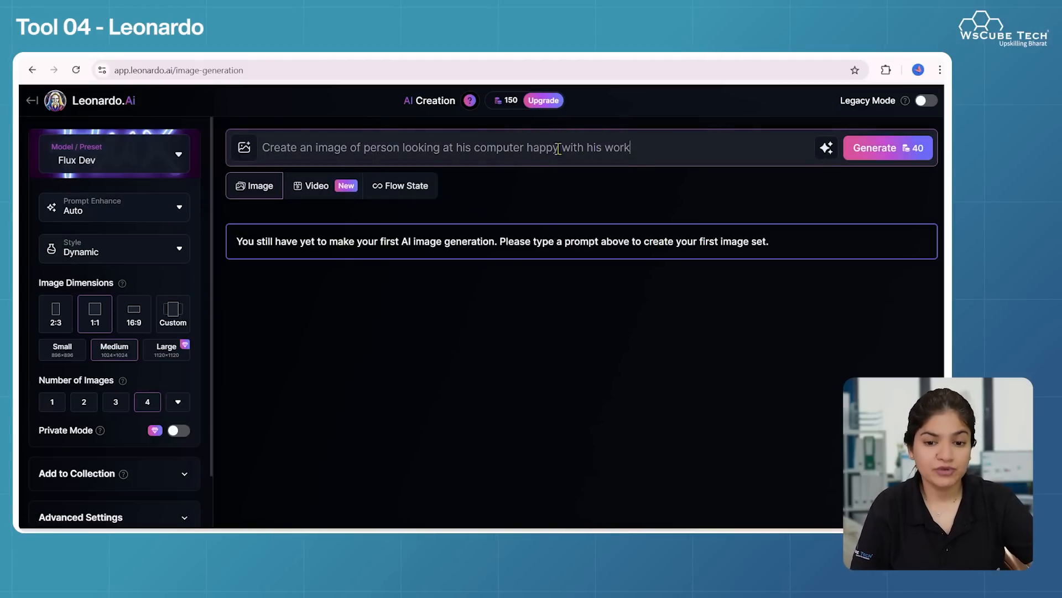
{"action": "left_click", "coordinate": [885, 150]}
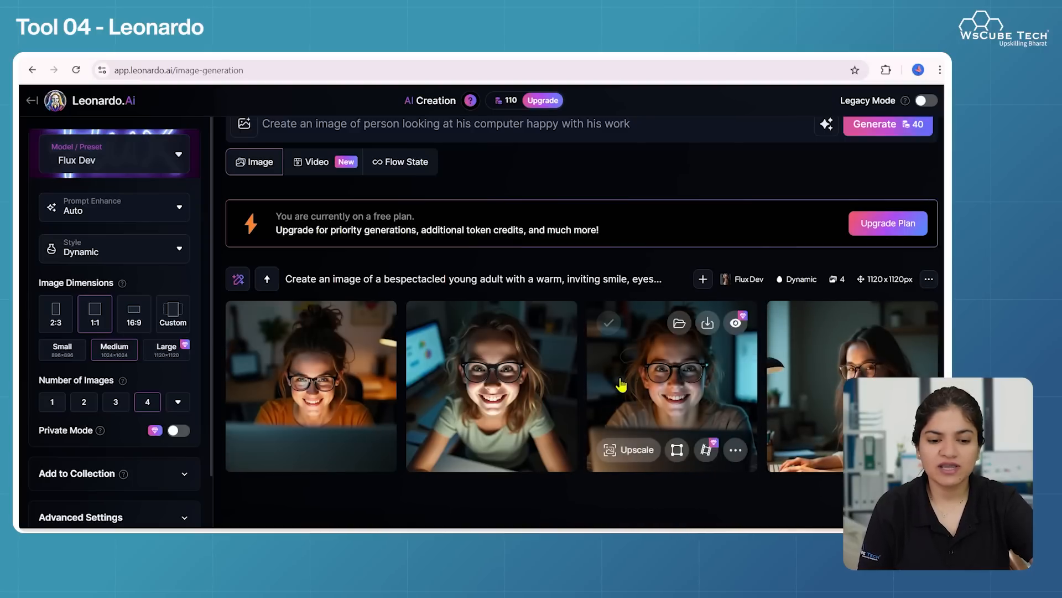
{"action": "scroll", "coordinate": [813, 399], "scroll_direction": "up", "scroll_amount": 1}
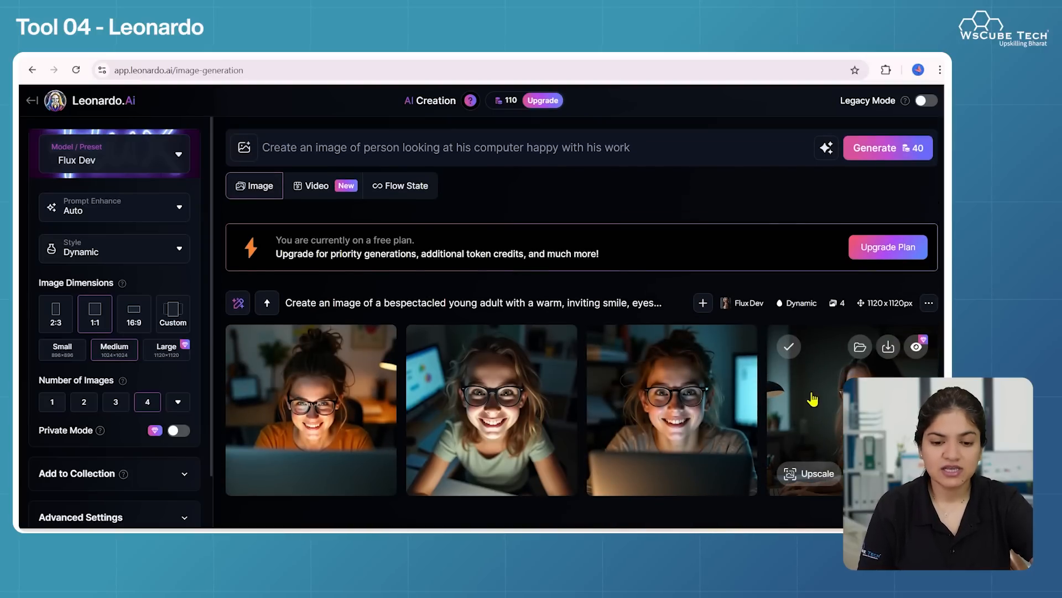
Revise the image prompt by adding "sitting in his office" after the word "person".
{"action": "left_click", "coordinate": [341, 146]}
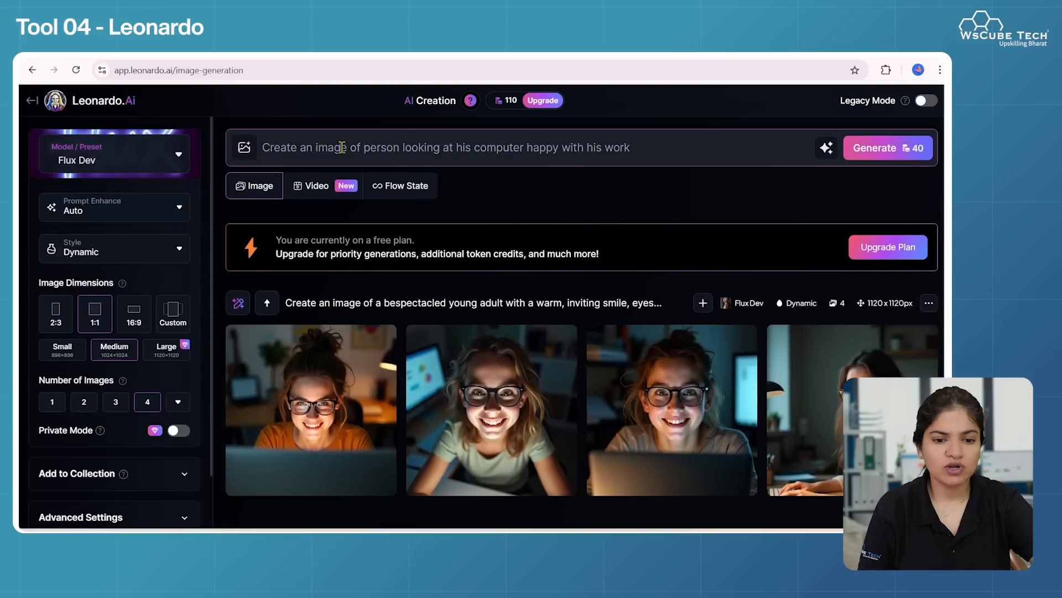
{"action": "left_click", "coordinate": [402, 147]}
{"action": "type", "text": "sitting in his office"}
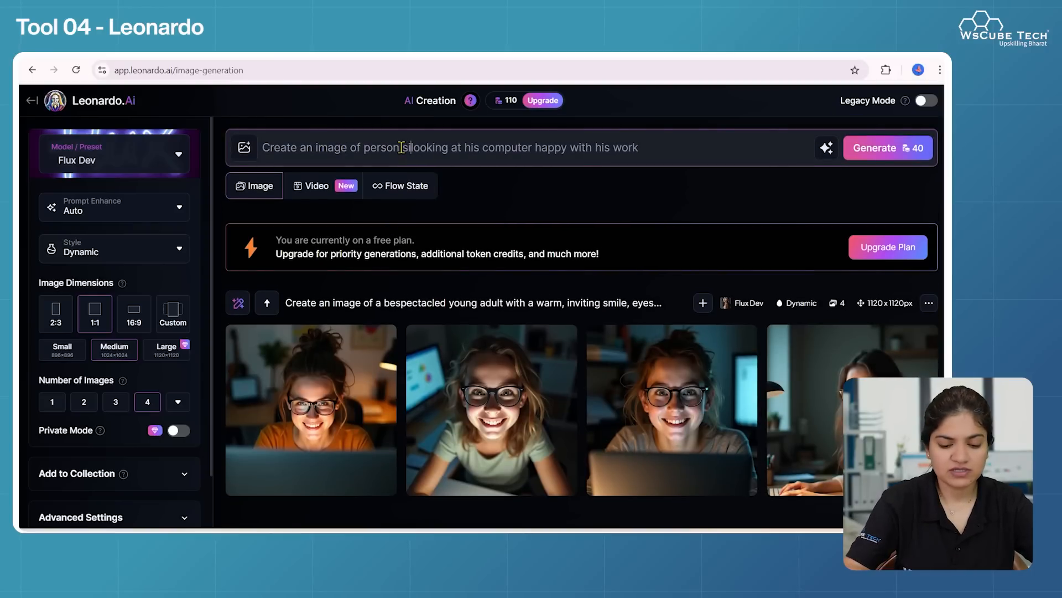
{"action": "left_click_drag", "start_coordinate": [402, 147], "coordinate": [366, 147]}
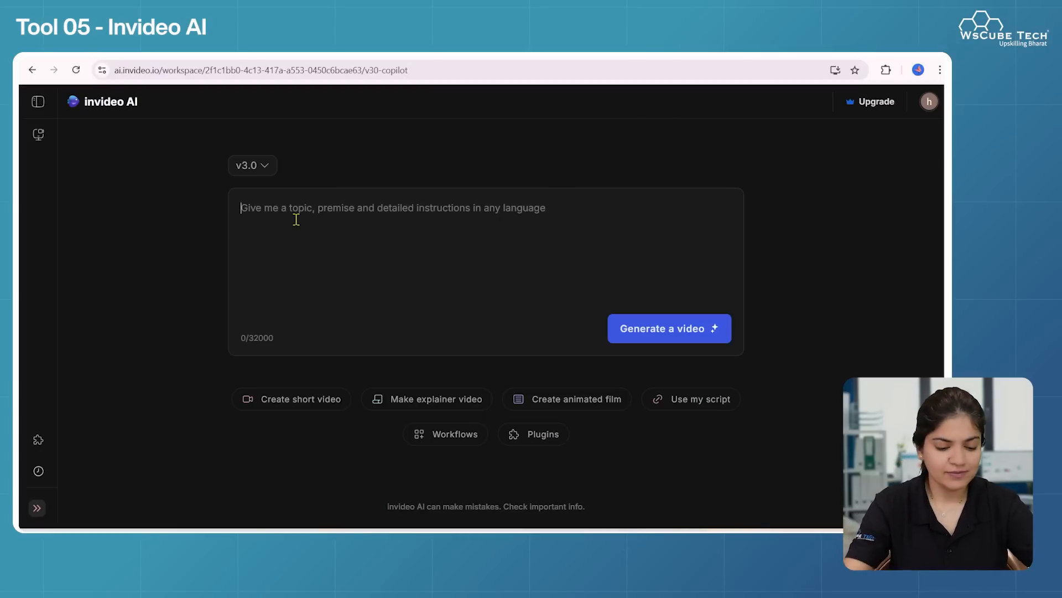
In invideo AI, submit the prompt "Create a 120 second video where a 25-30 year old man is happily working on his computer".
{"action": "type", "text": "Create a 120 second video where a 25-30 year old man is happily working on his computer"}
{"action": "left_click", "coordinate": [636, 329]}
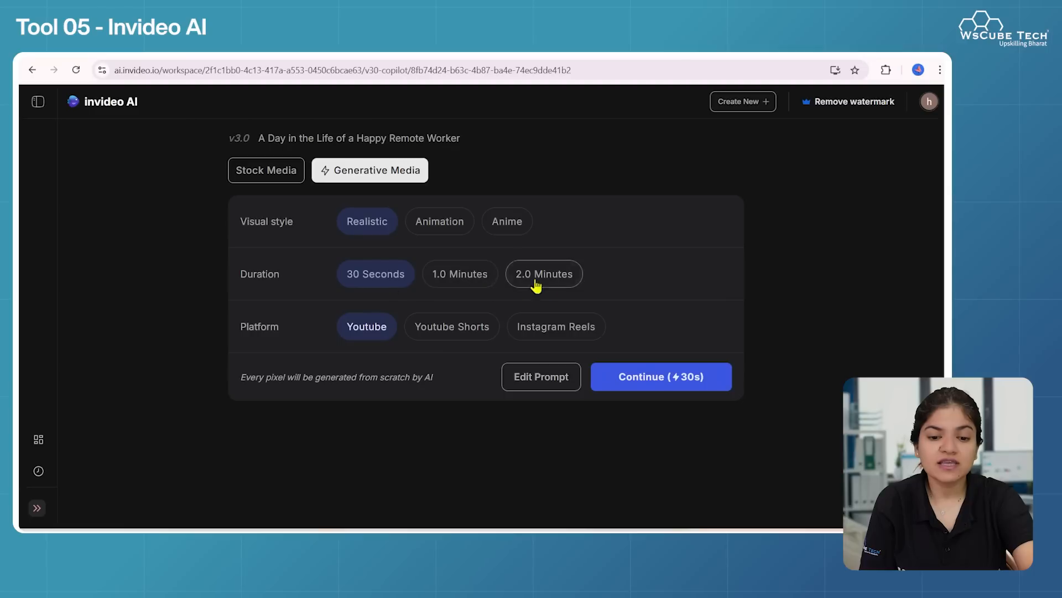
Choose Youtube as the video's platform and generate it with the free stock media option.
{"action": "left_click", "coordinate": [471, 332]}
{"action": "left_click", "coordinate": [368, 331]}
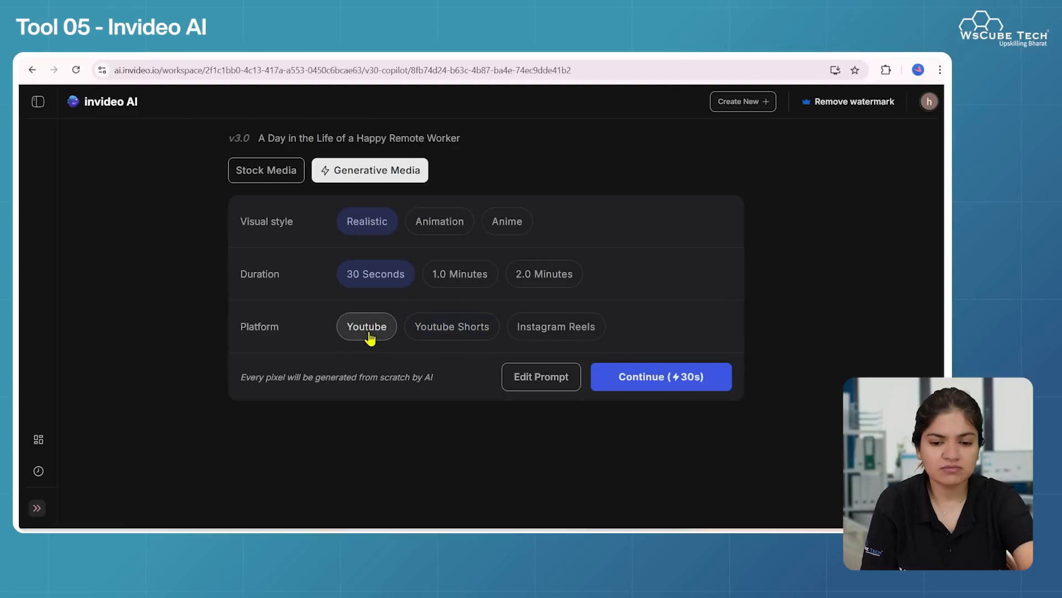
{"action": "left_click", "coordinate": [637, 388]}
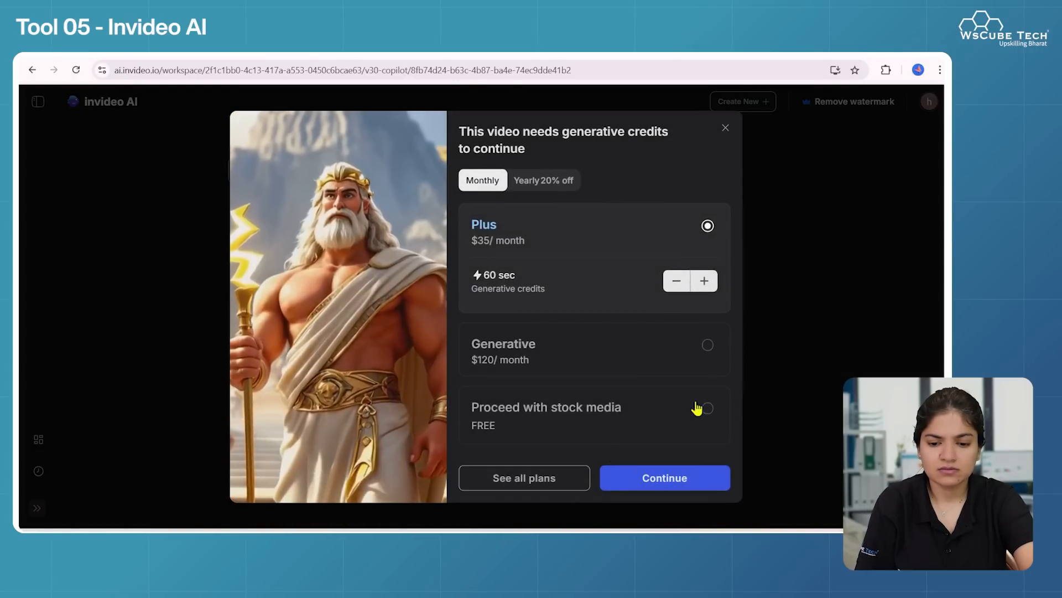
{"action": "left_click", "coordinate": [707, 415]}
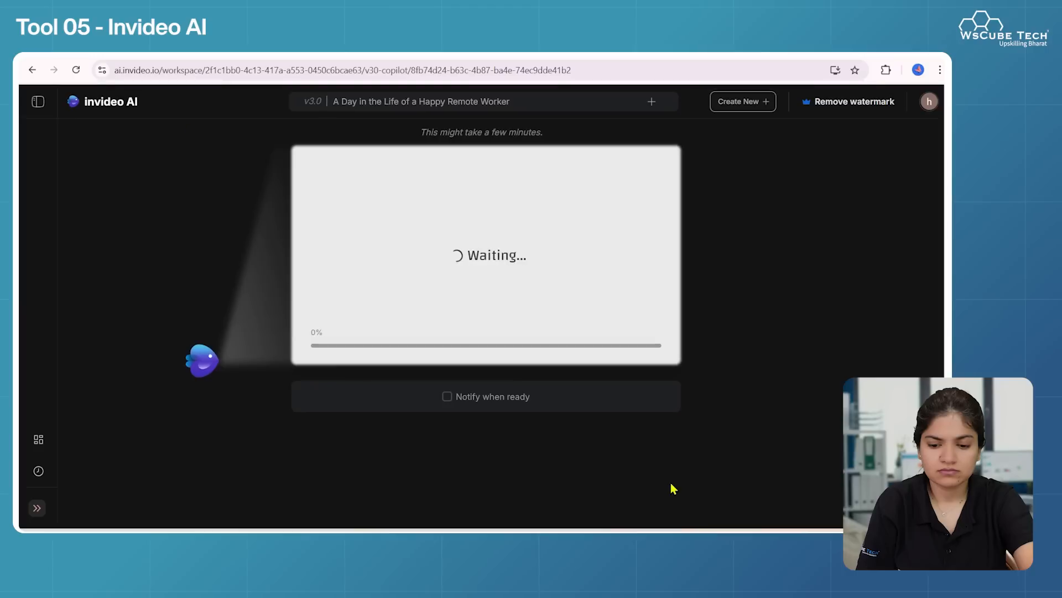
{"action": "left_click", "coordinate": [671, 488]}
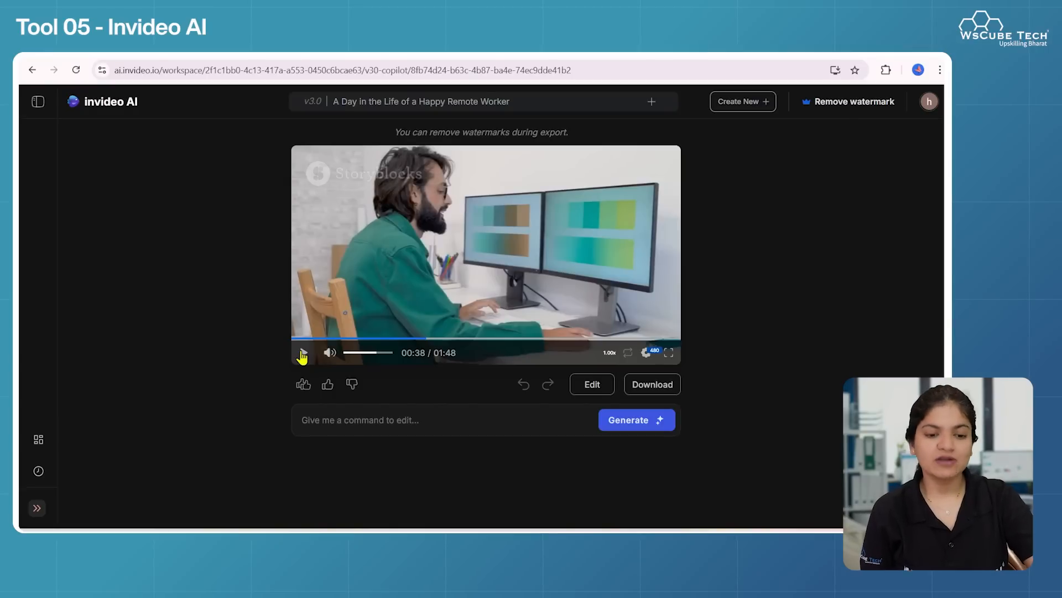
Play a portion of the generated remote worker video in the preview to check its footage.
{"action": "left_click", "coordinate": [302, 355]}
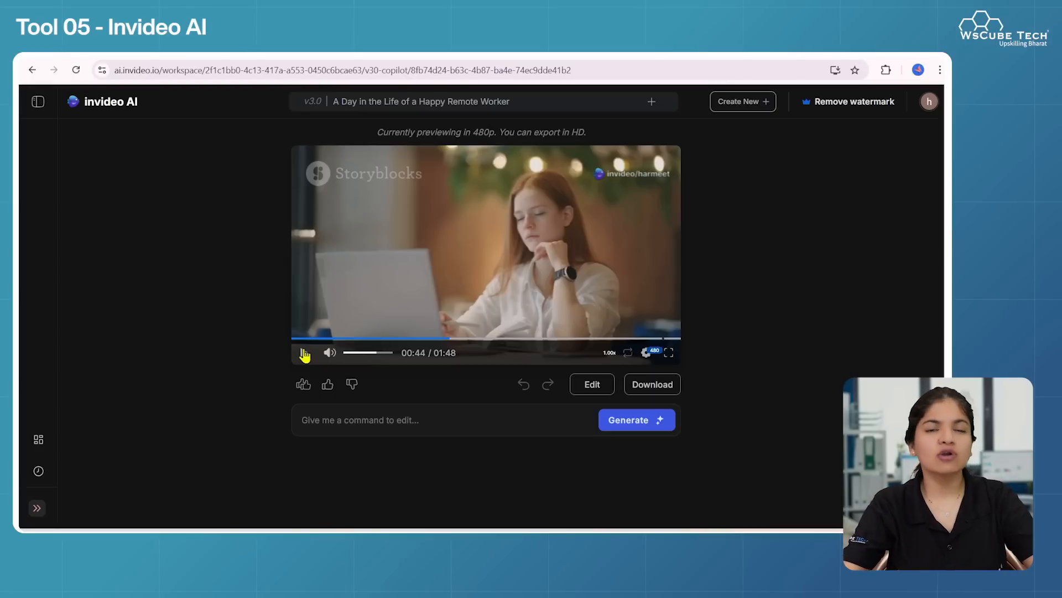
{"action": "left_click", "coordinate": [304, 353]}
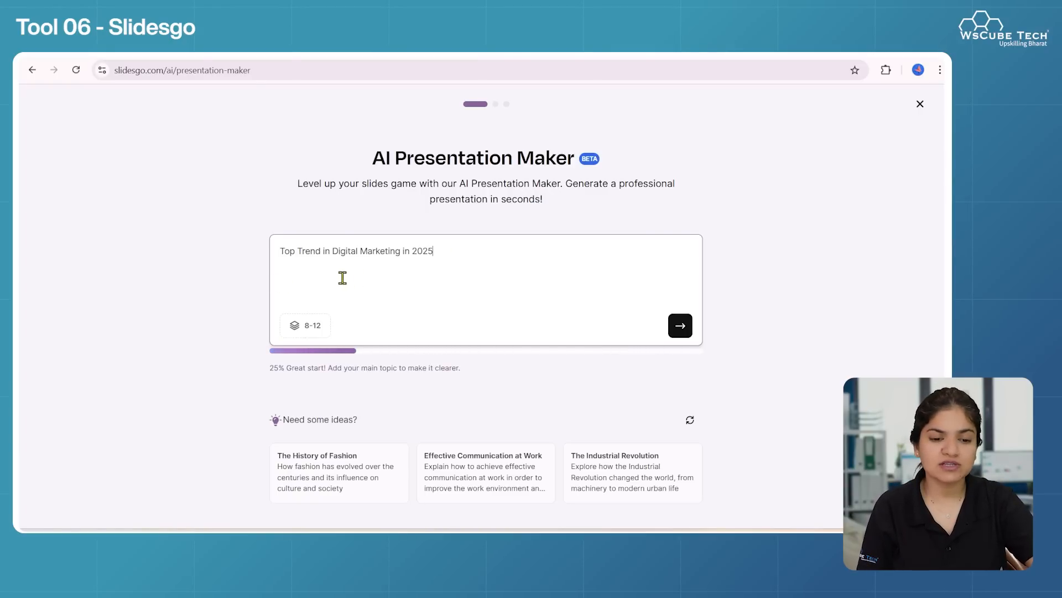
In the Slidesgo AI Presentation Maker, correct the presentation topic to "Top Trends in Digital Marketing in 2025".
{"action": "left_click", "coordinate": [321, 252]}
{"action": "type", "text": "s"}
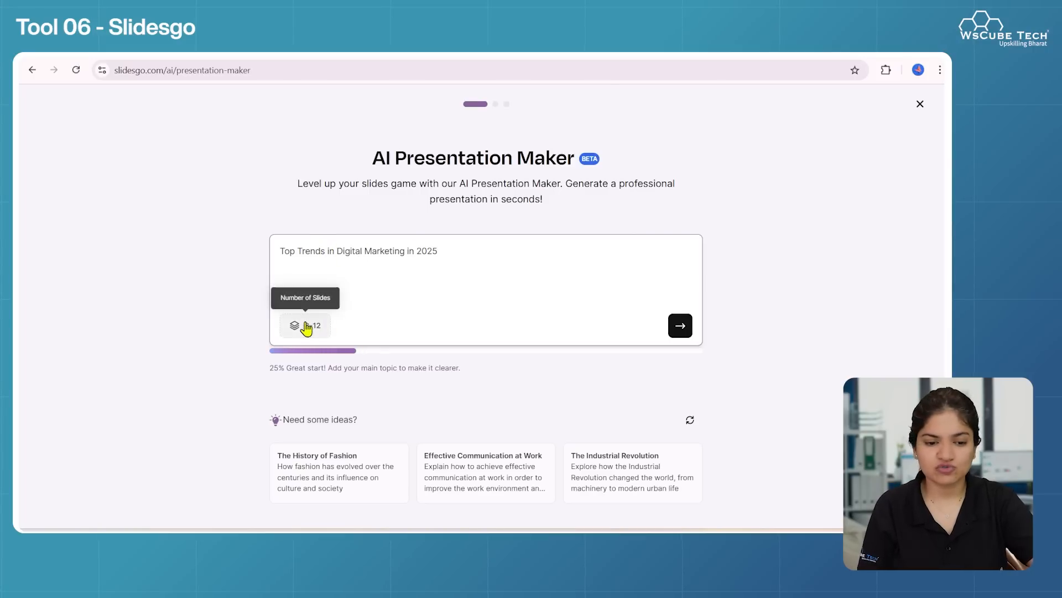